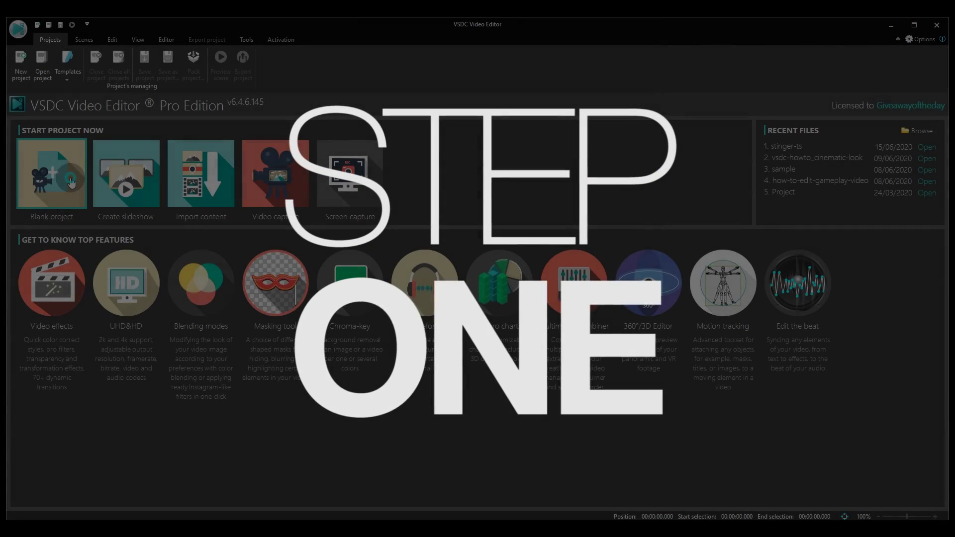
Create a blank project with Free configuration, Full HD 1920×1080 resolution and 60 fps.
{"action": "left_click", "coordinate": [71, 179]}
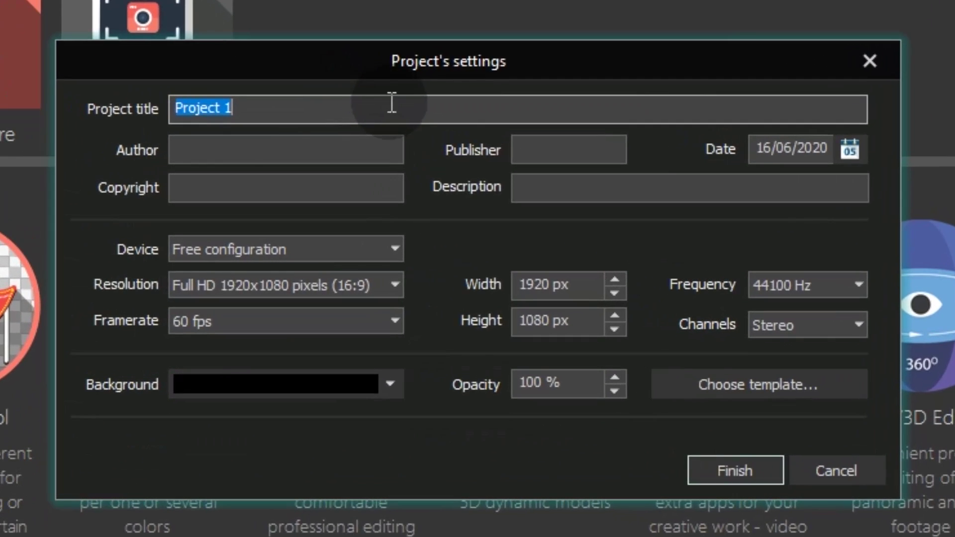
{"action": "left_click", "coordinate": [413, 251]}
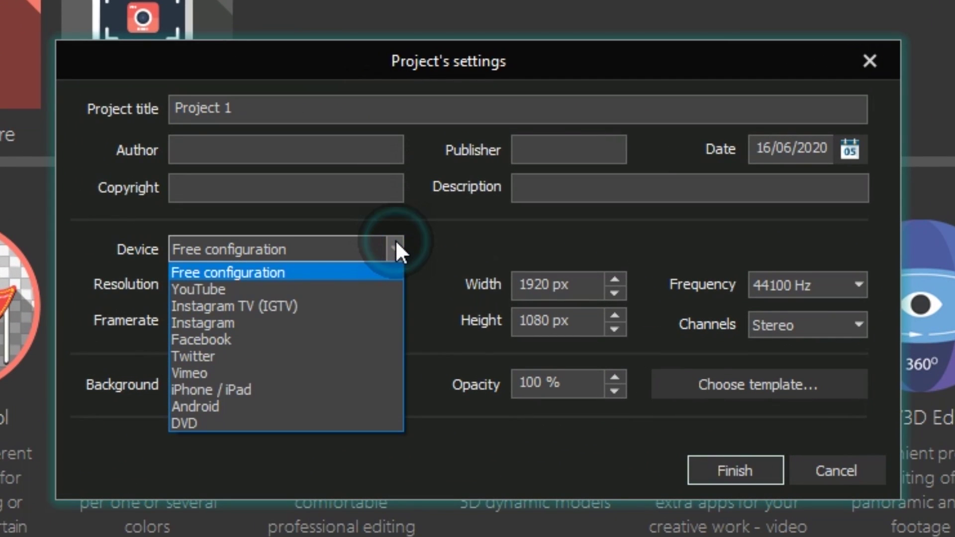
{"action": "left_click", "coordinate": [397, 244]}
{"action": "left_click", "coordinate": [398, 284]}
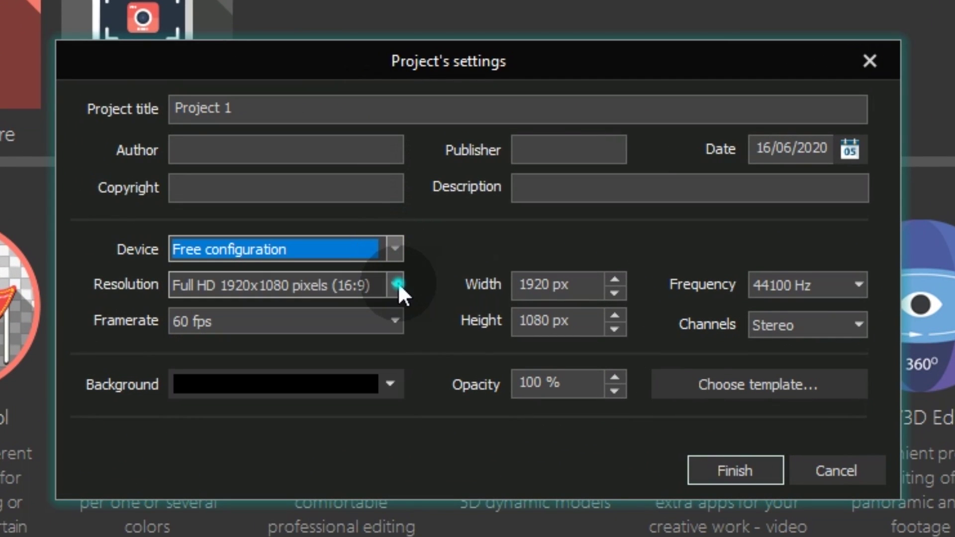
{"action": "left_click", "coordinate": [398, 283]}
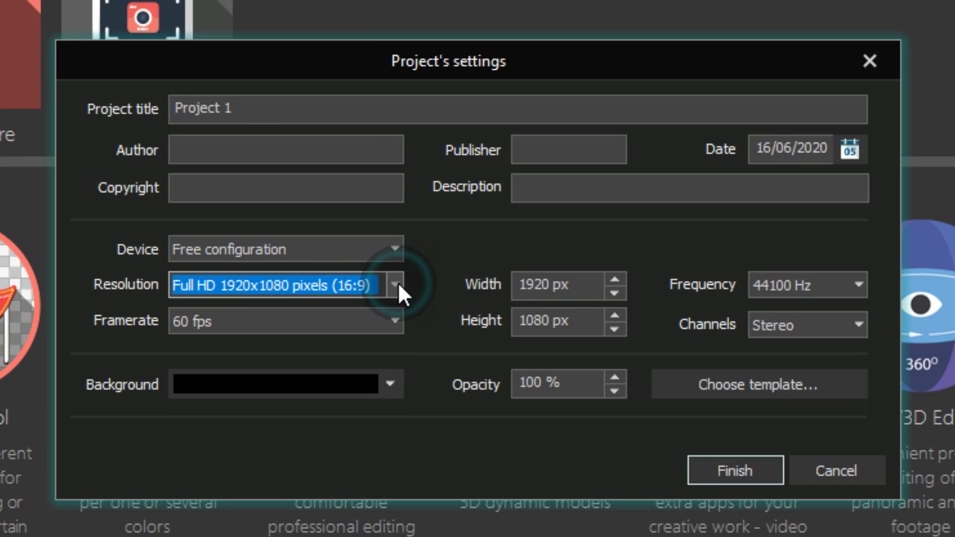
{"action": "left_click", "coordinate": [392, 321]}
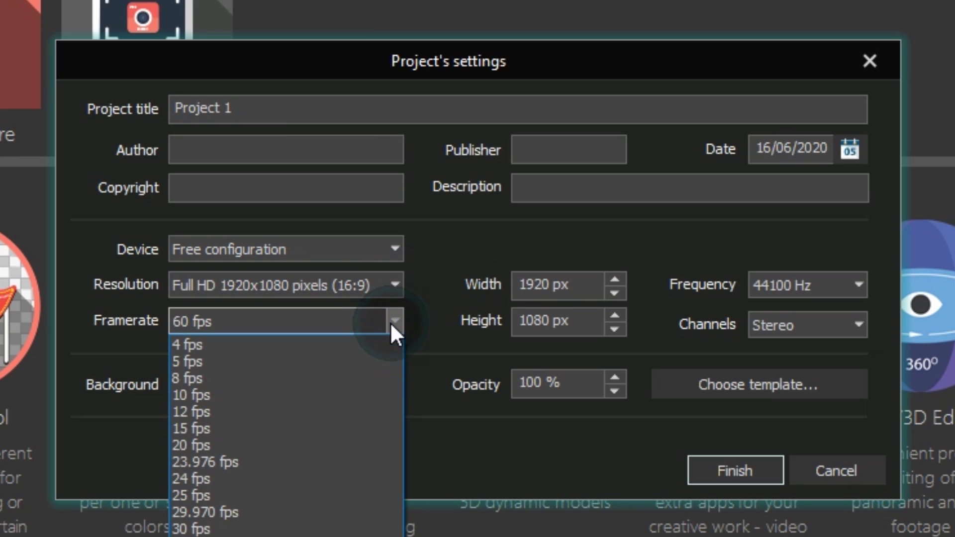
{"action": "left_click", "coordinate": [390, 321]}
{"action": "left_click", "coordinate": [575, 285]}
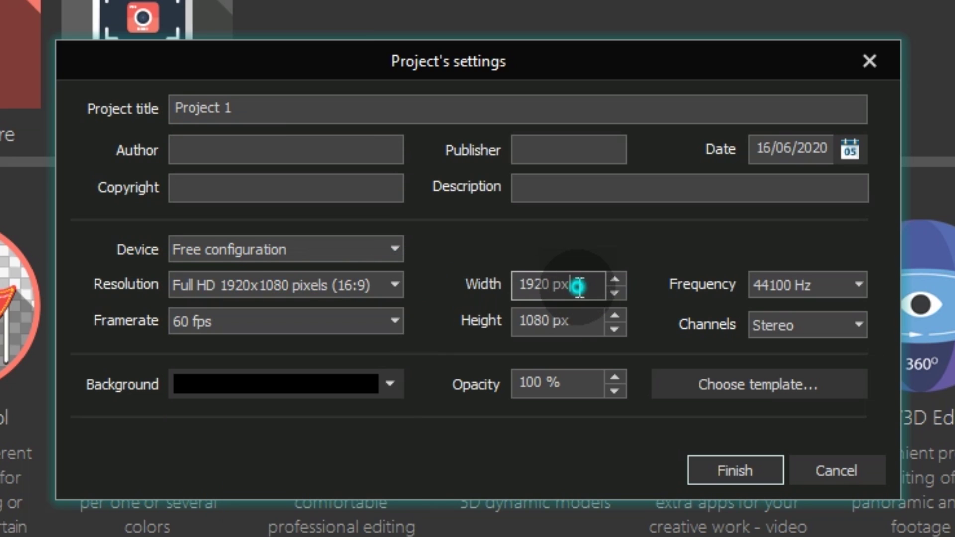
{"action": "left_click", "coordinate": [583, 320]}
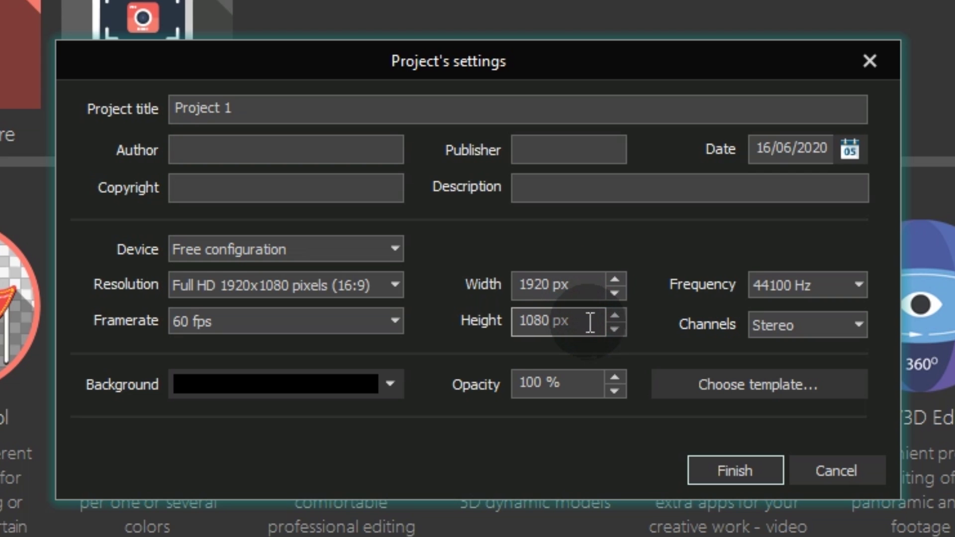
{"action": "left_click", "coordinate": [756, 464]}
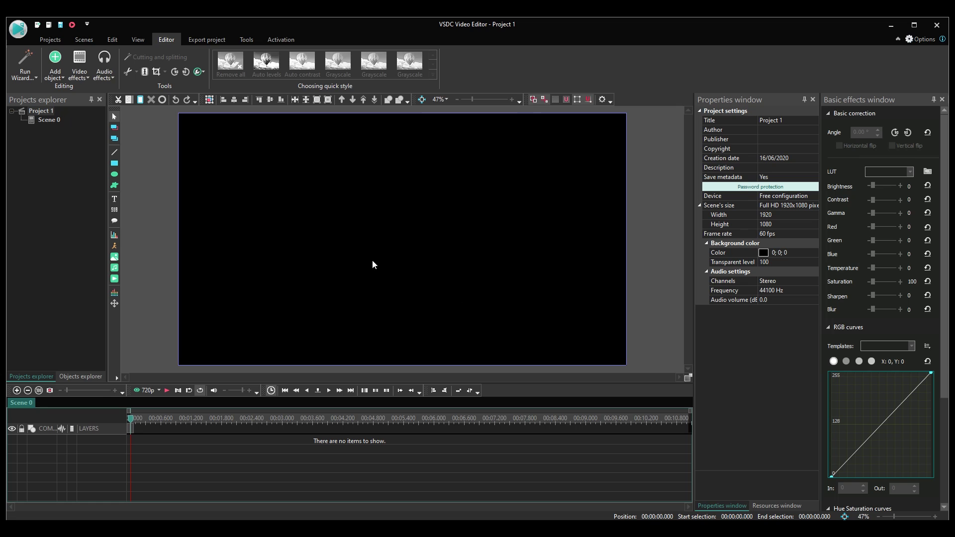
Set Scene 0's Automatically calculate to No and its duration to 00:00:02.000.
{"action": "left_click", "coordinate": [58, 120]}
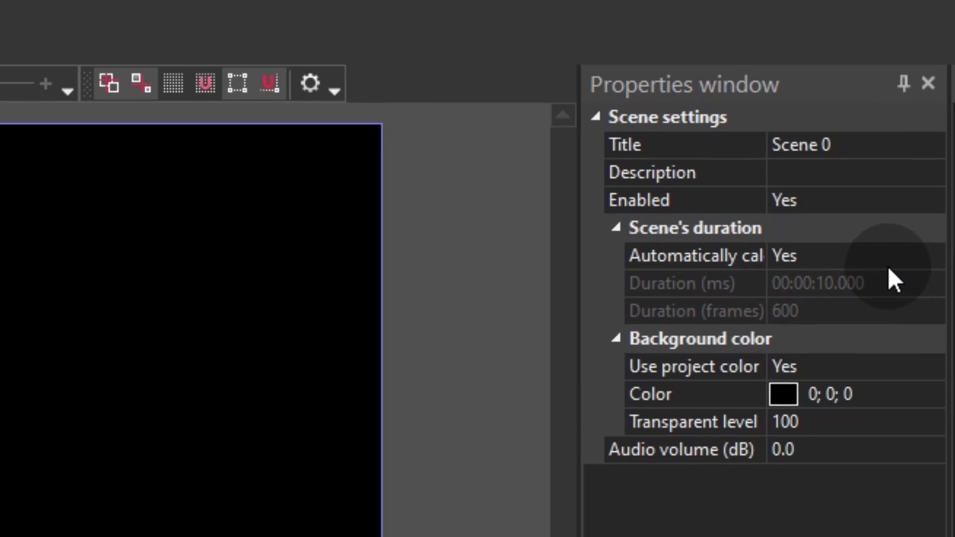
{"action": "left_click", "coordinate": [798, 161]}
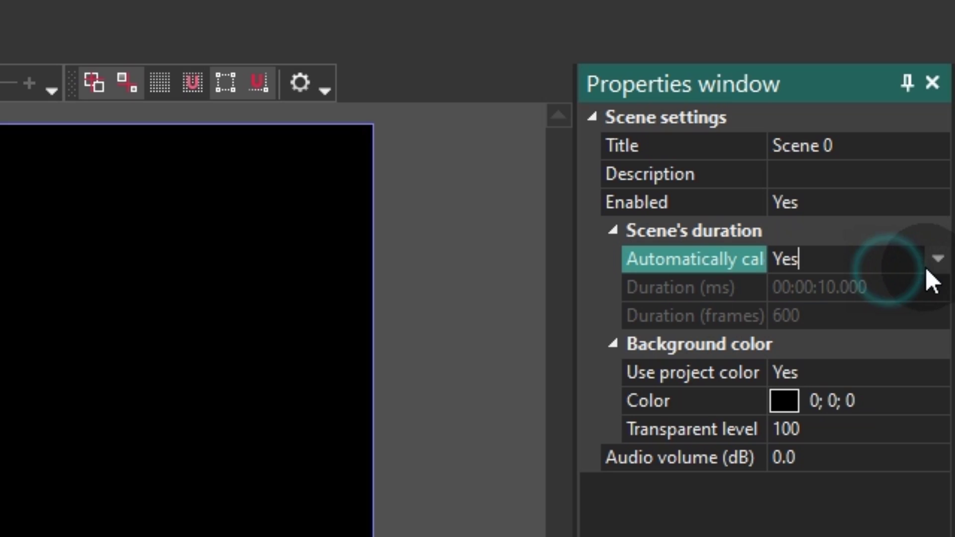
{"action": "left_click", "coordinate": [937, 258]}
{"action": "left_click", "coordinate": [898, 316]}
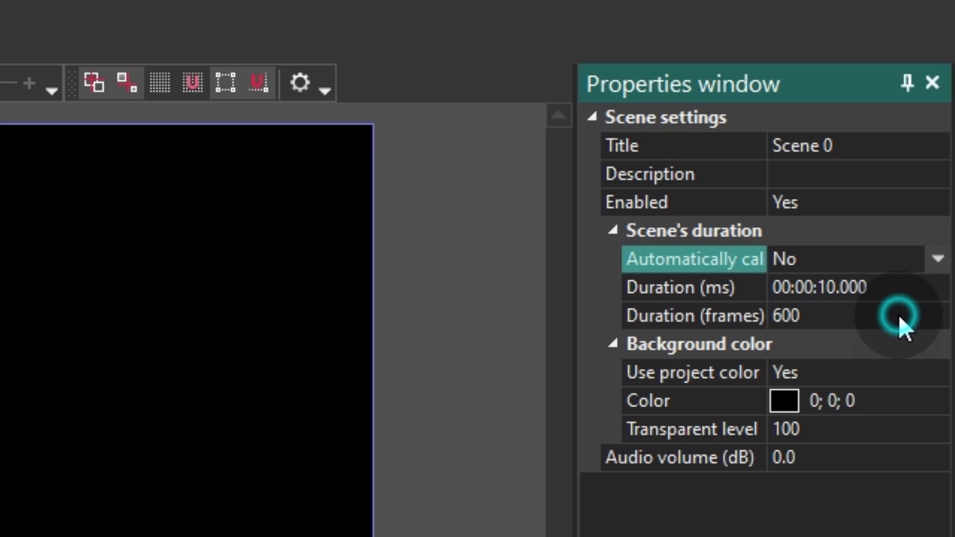
{"action": "left_click", "coordinate": [843, 294]}
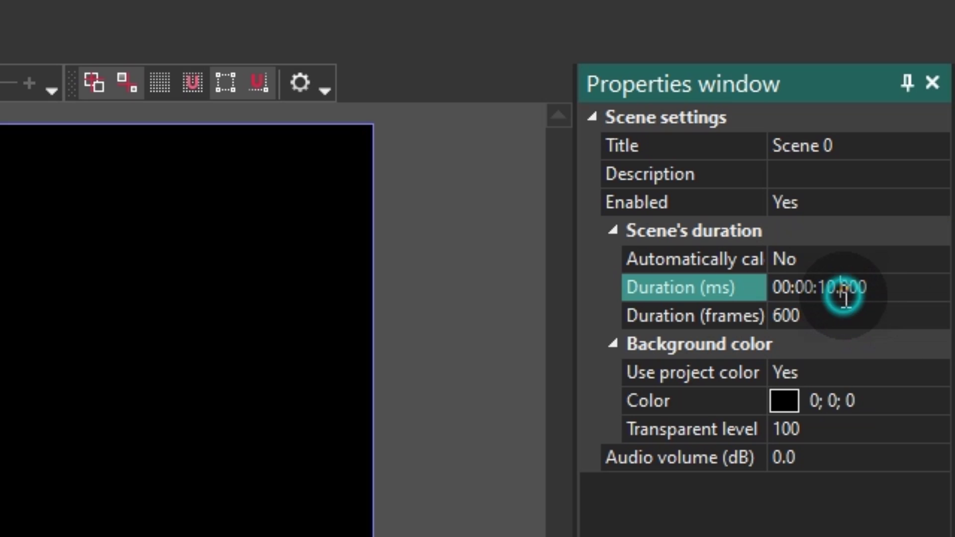
{"action": "left_click", "coordinate": [836, 288]}
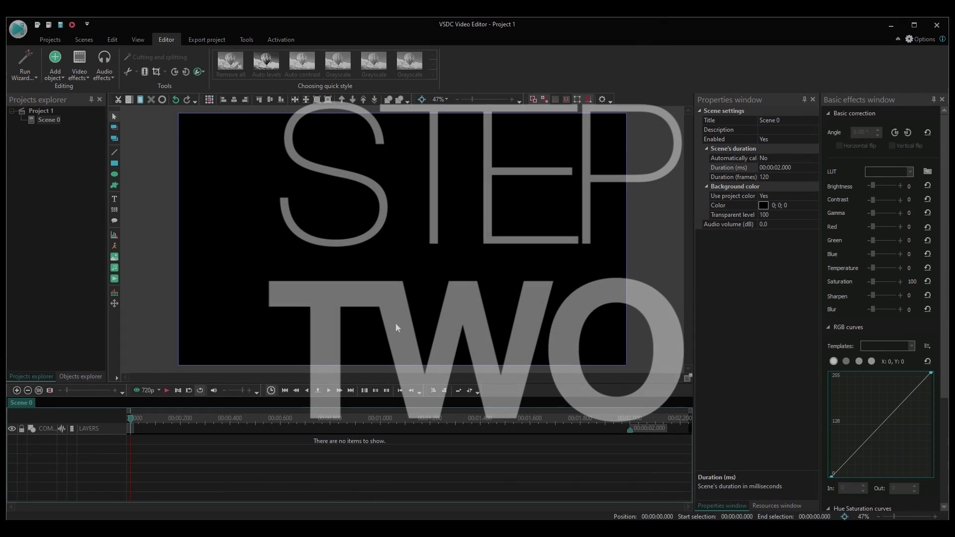
{"action": "left_click", "coordinate": [390, 242]}
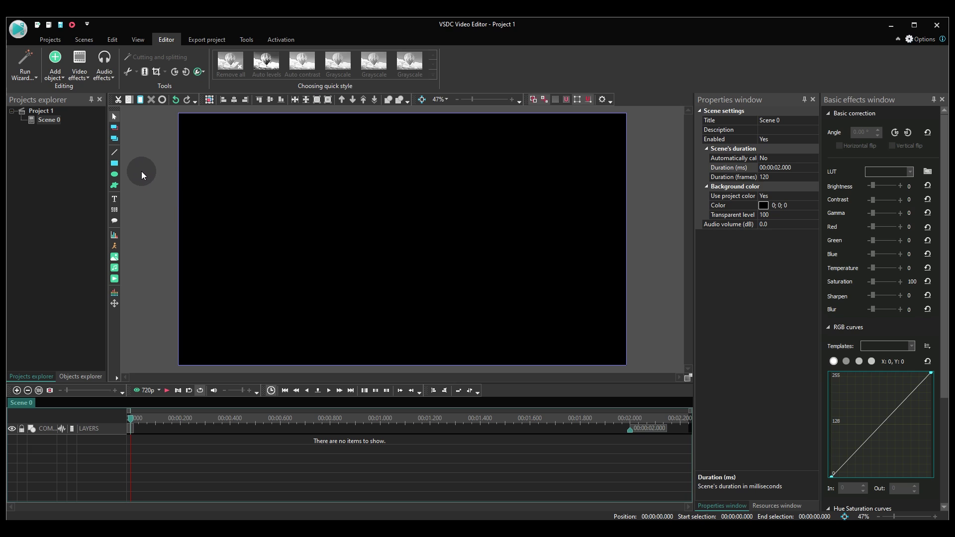
Draw a white rectangle filling the scene and rotate it to -30°.
{"action": "left_click", "coordinate": [120, 163]}
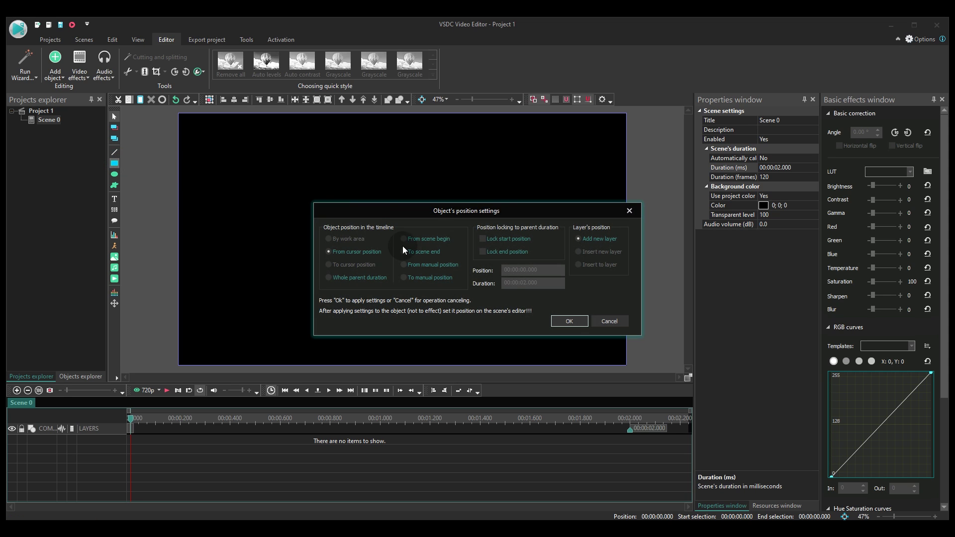
{"action": "left_click", "coordinate": [570, 321]}
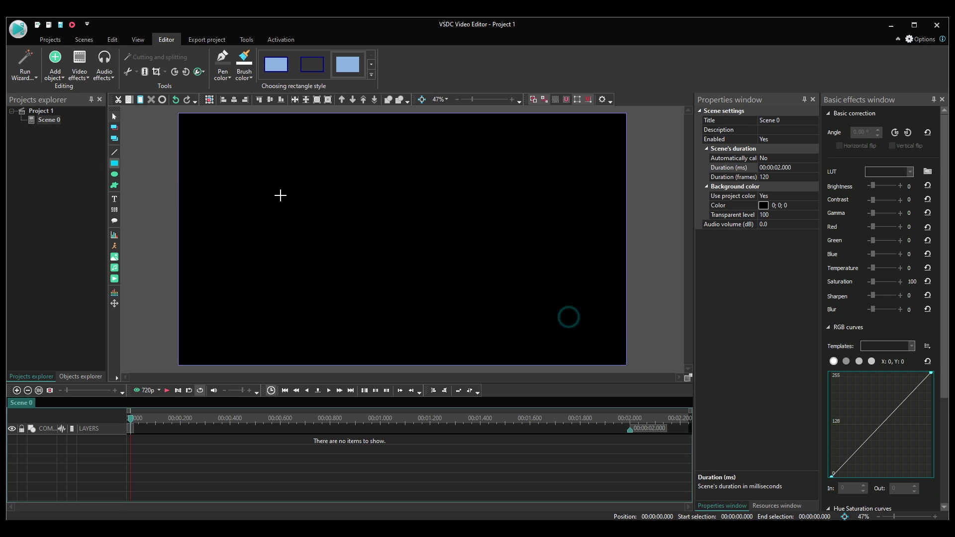
{"action": "left_click_drag", "start_coordinate": [222, 122], "coordinate": [627, 365]}
{"action": "left_click_drag", "start_coordinate": [474, 106], "coordinate": [456, 98]}
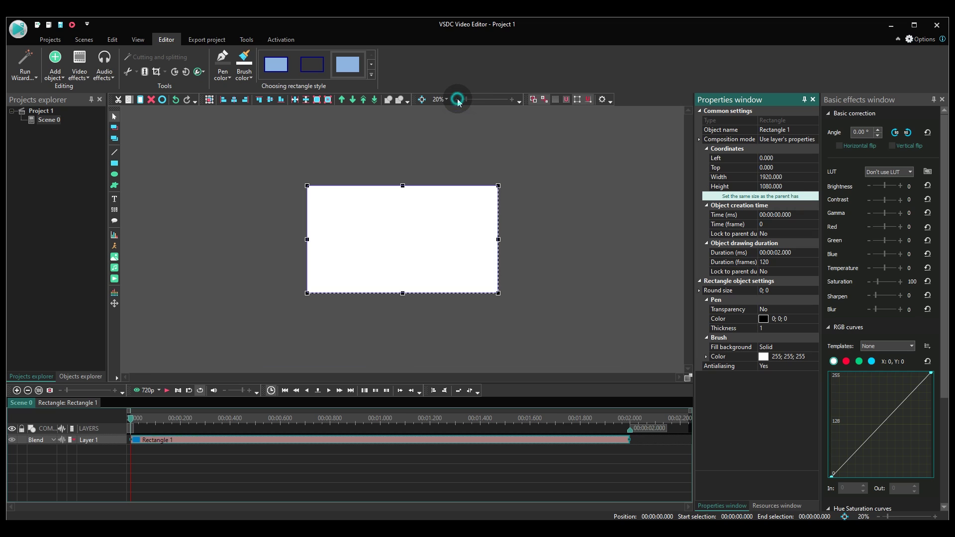
{"action": "left_click", "coordinate": [867, 134]}
{"action": "type", "text": "-30"}
{"action": "key", "text": "Return"}
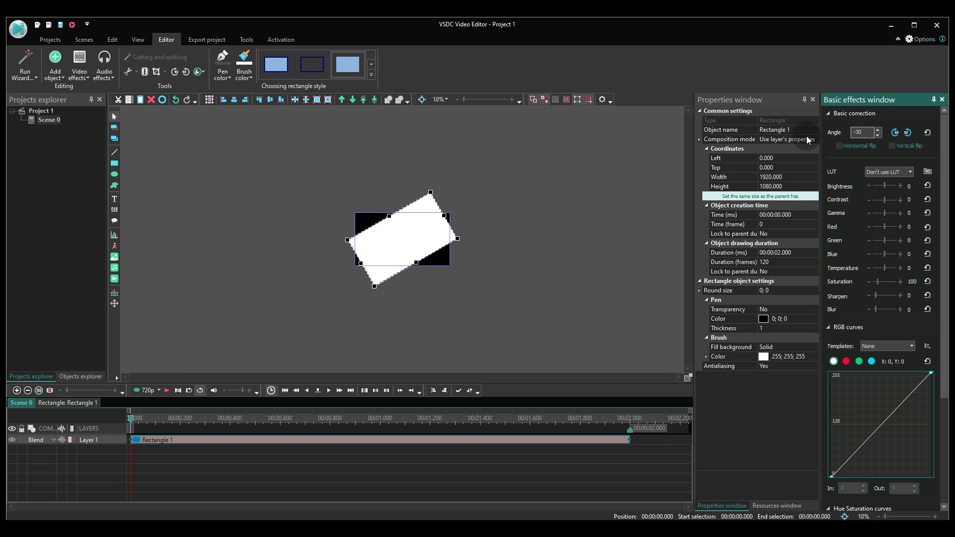
Enlarge the tilted rectangle to about 2302×2765 and park it just left of the frame.
{"action": "left_click_drag", "start_coordinate": [426, 196], "coordinate": [415, 180]}
{"action": "left_click_drag", "start_coordinate": [376, 285], "coordinate": [377, 305]}
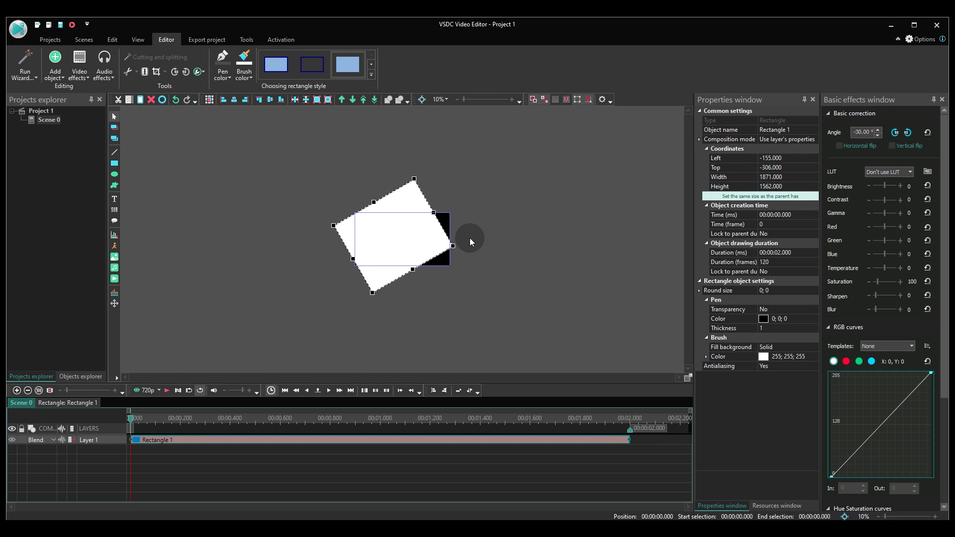
{"action": "mouse_move", "coordinate": [469, 237]}
{"action": "left_mouse_down"}
{"action": "mouse_move", "coordinate": [458, 252]}
{"action": "mouse_move", "coordinate": [473, 252]}
{"action": "mouse_move", "coordinate": [461, 254]}
{"action": "left_mouse_up"}
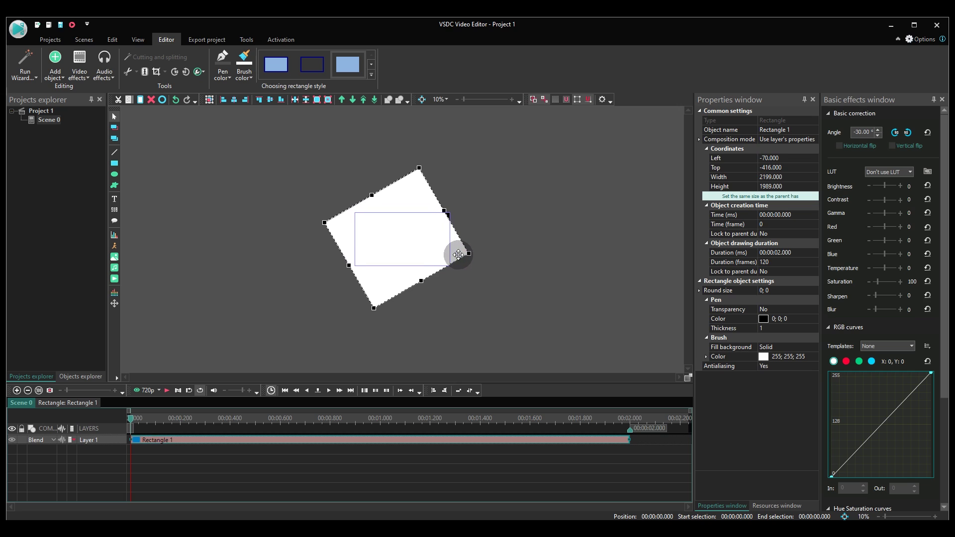
{"action": "left_click_drag", "start_coordinate": [427, 282], "coordinate": [421, 265]}
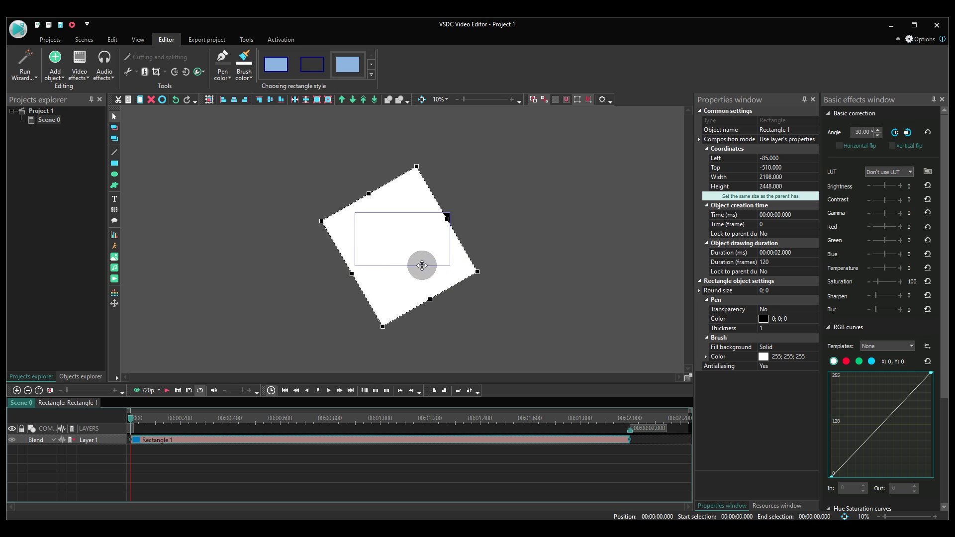
{"action": "left_click_drag", "start_coordinate": [464, 99], "coordinate": [468, 99]}
{"action": "left_click_drag", "start_coordinate": [690, 224], "coordinate": [694, 255]}
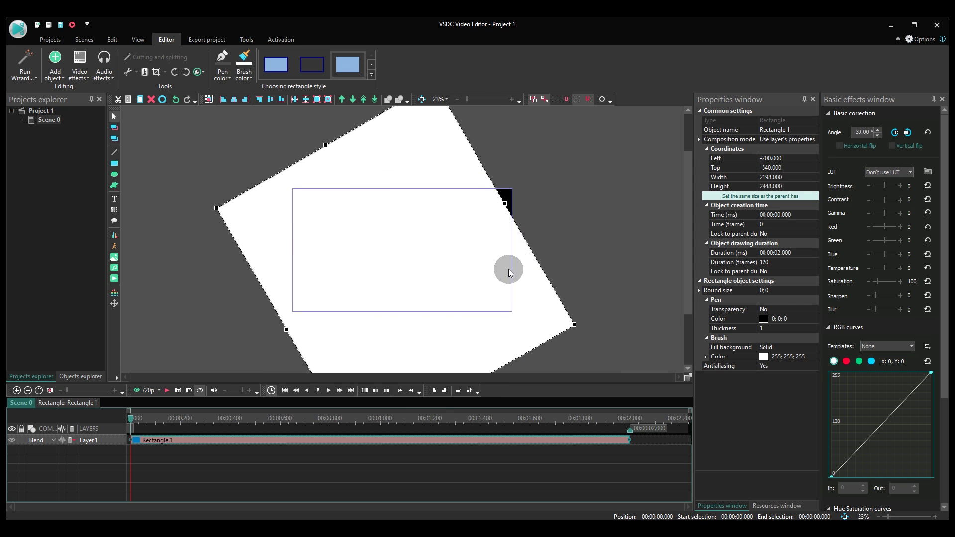
{"action": "left_click_drag", "start_coordinate": [507, 269], "coordinate": [546, 309]}
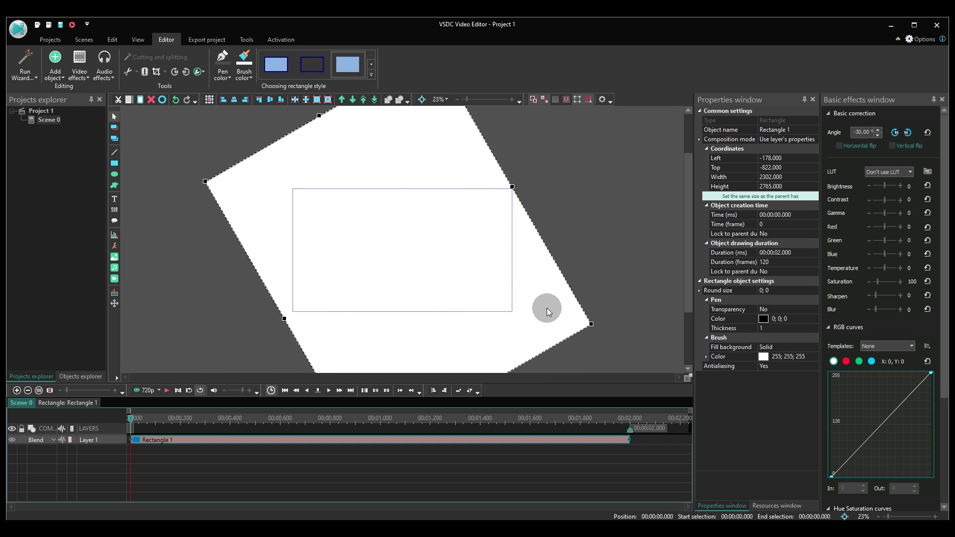
{"action": "mouse_move", "coordinate": [384, 338]}
{"action": "left_mouse_down"}
{"action": "mouse_move", "coordinate": [674, 322]}
{"action": "mouse_move", "coordinate": [369, 341]}
{"action": "mouse_move", "coordinate": [390, 343]}
{"action": "mouse_move", "coordinate": [378, 343]}
{"action": "left_mouse_up"}
{"action": "left_click_drag", "start_coordinate": [558, 307], "coordinate": [252, 310]}
{"action": "double_click", "coordinate": [253, 312]}
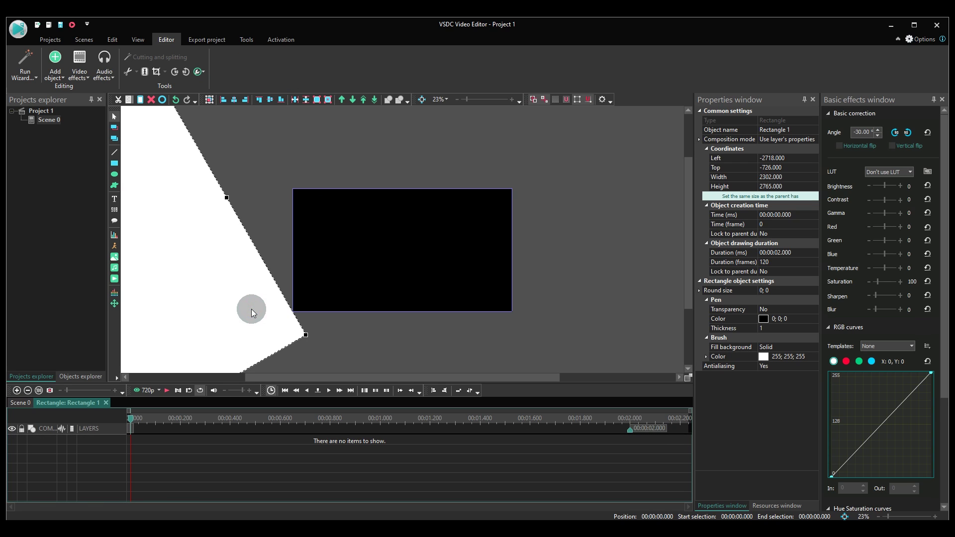
Add a movement path to the rectangle ending at the frame centre (952, 652).
{"action": "left_click", "coordinate": [115, 304]}
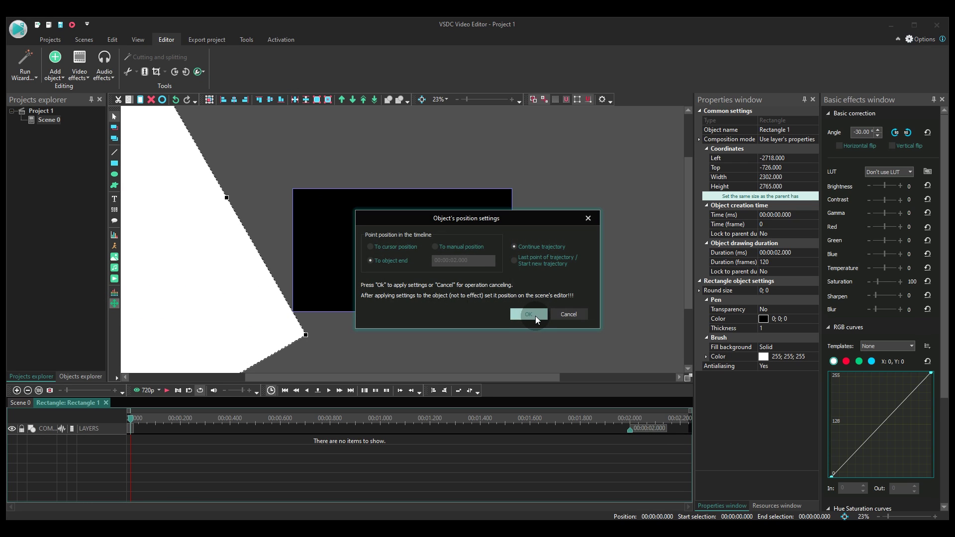
{"action": "left_click", "coordinate": [529, 314]}
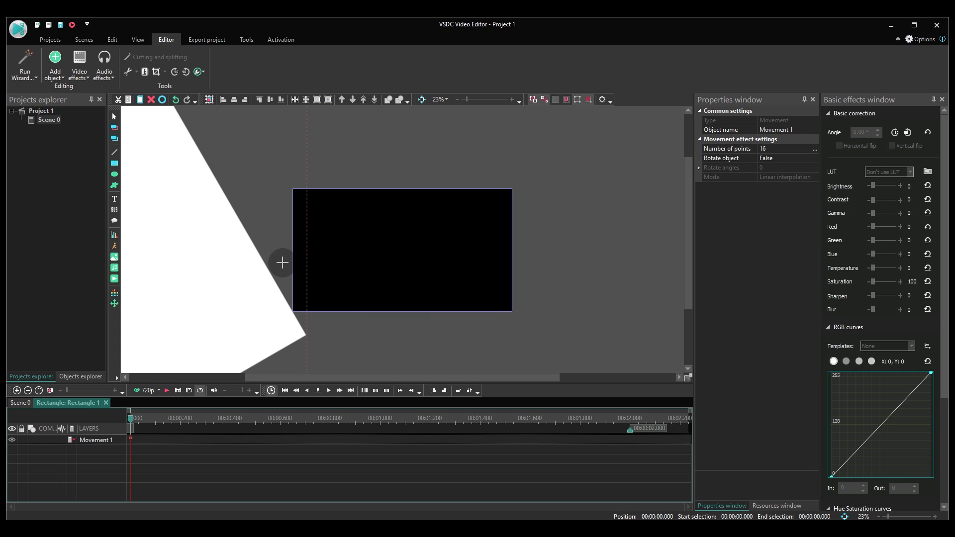
{"action": "left_click", "coordinate": [401, 250]}
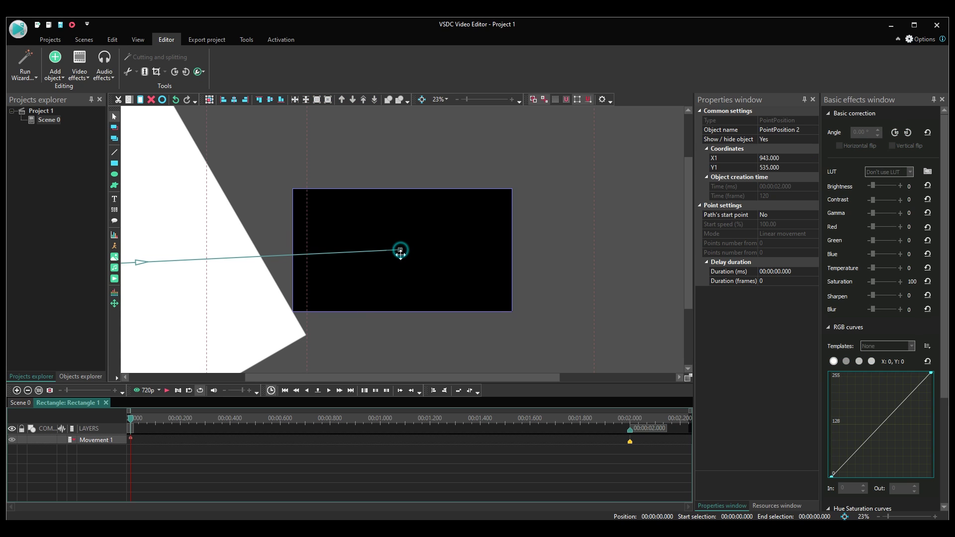
{"action": "left_click_drag", "start_coordinate": [400, 255], "coordinate": [401, 260]}
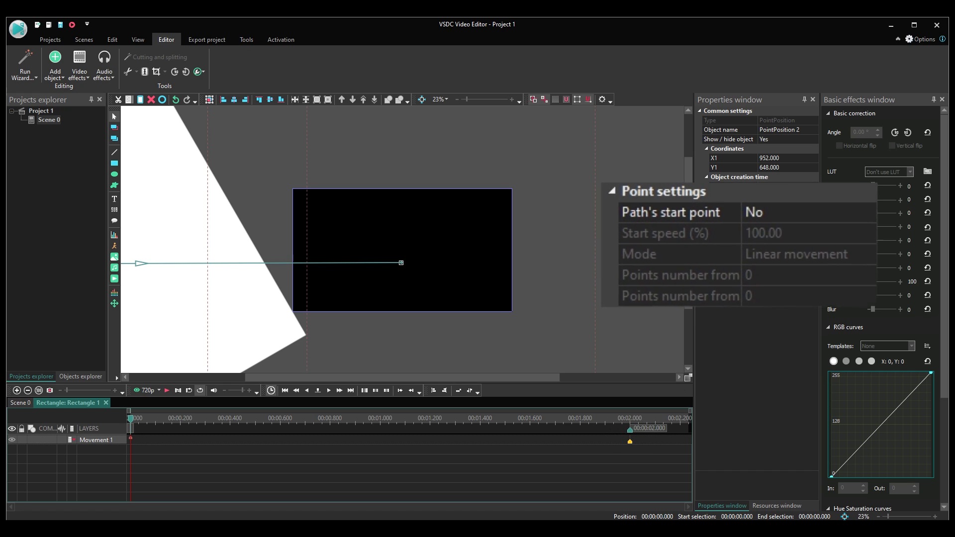
Set the path point's start point to Yes and its start speed to 0.00.
{"action": "left_click", "coordinate": [847, 206]}
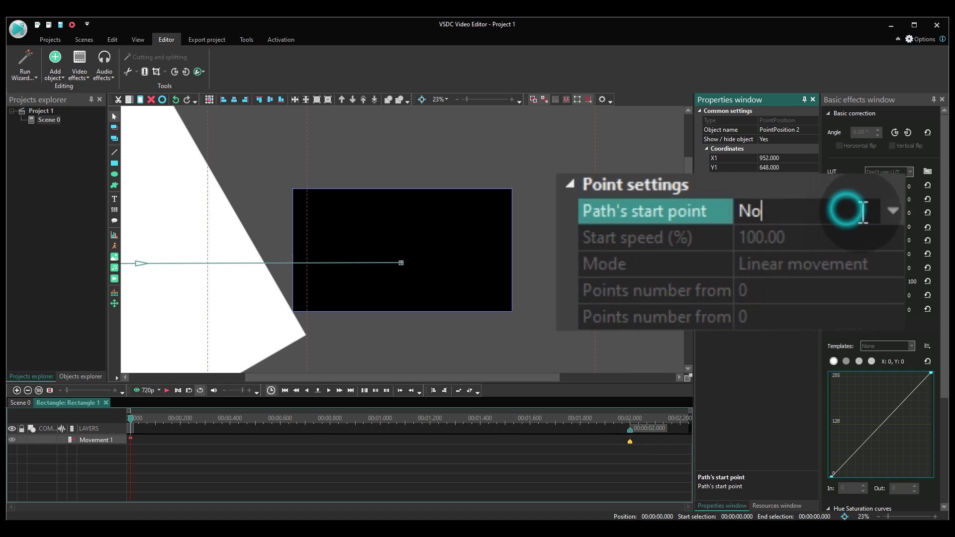
{"action": "left_click", "coordinate": [891, 213]}
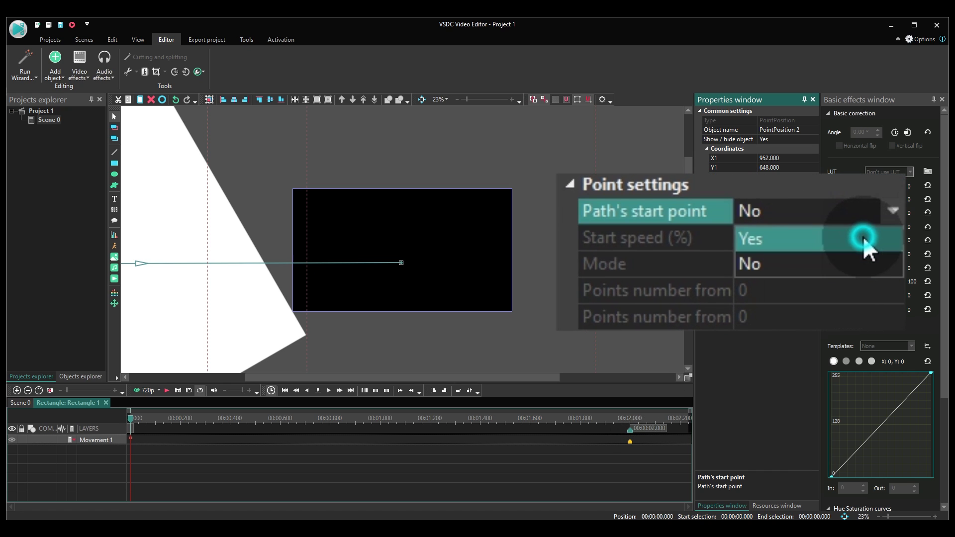
{"action": "left_click", "coordinate": [864, 239]}
{"action": "left_click", "coordinate": [863, 237]}
{"action": "left_click", "coordinate": [846, 235]}
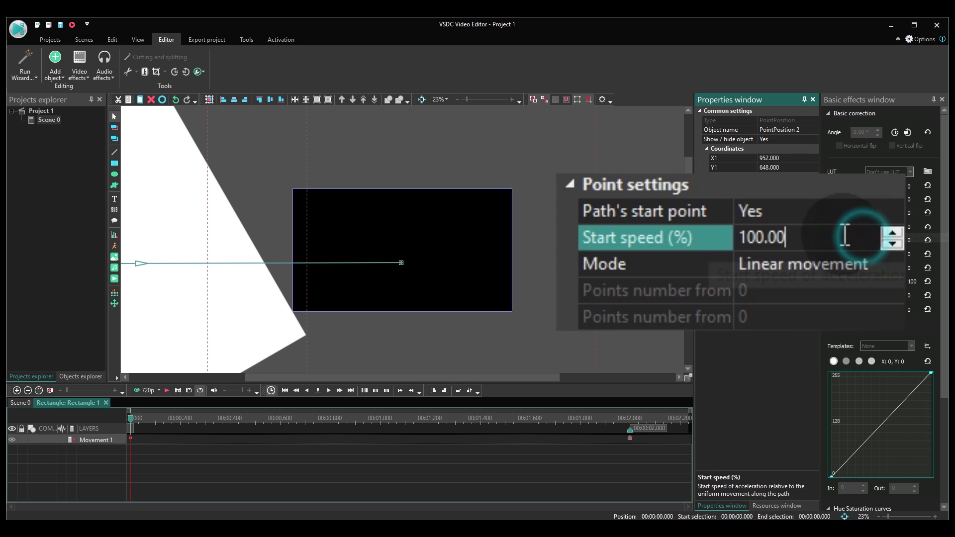
{"action": "left_click_drag", "start_coordinate": [847, 234], "coordinate": [740, 236]}
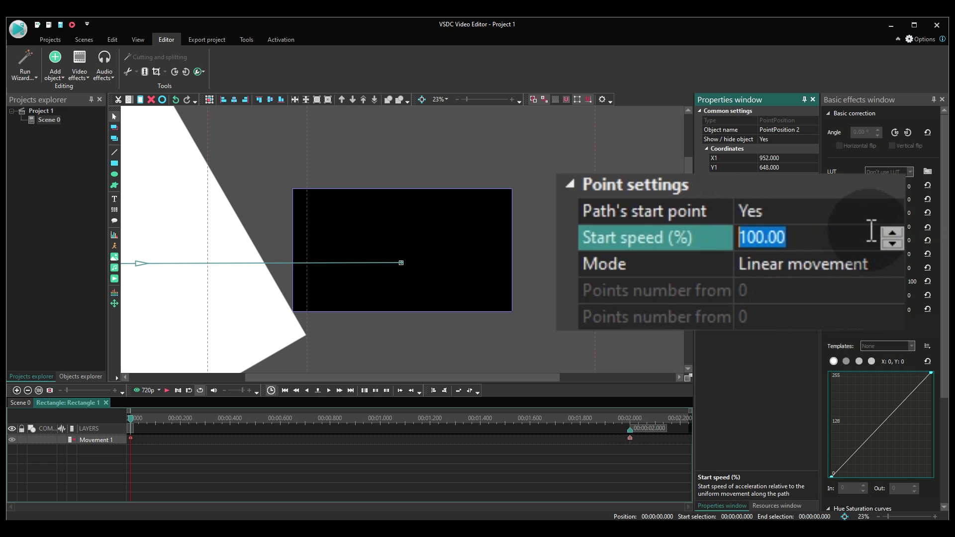
{"action": "type", "text": ".0"}
{"action": "key", "text": "Return"}
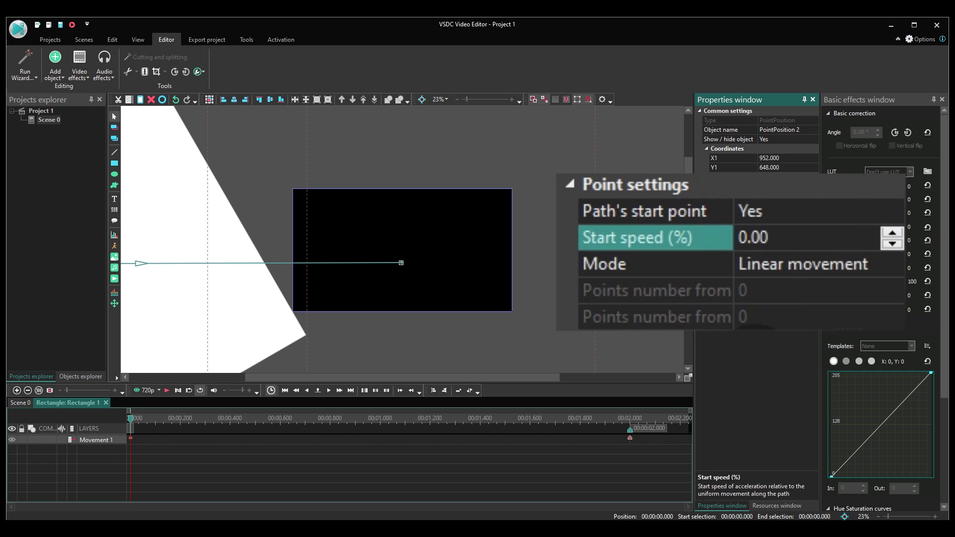
Add a path point at 0.8 seconds with start point Yes and start speed 0.00.
{"action": "left_click", "coordinate": [633, 444]}
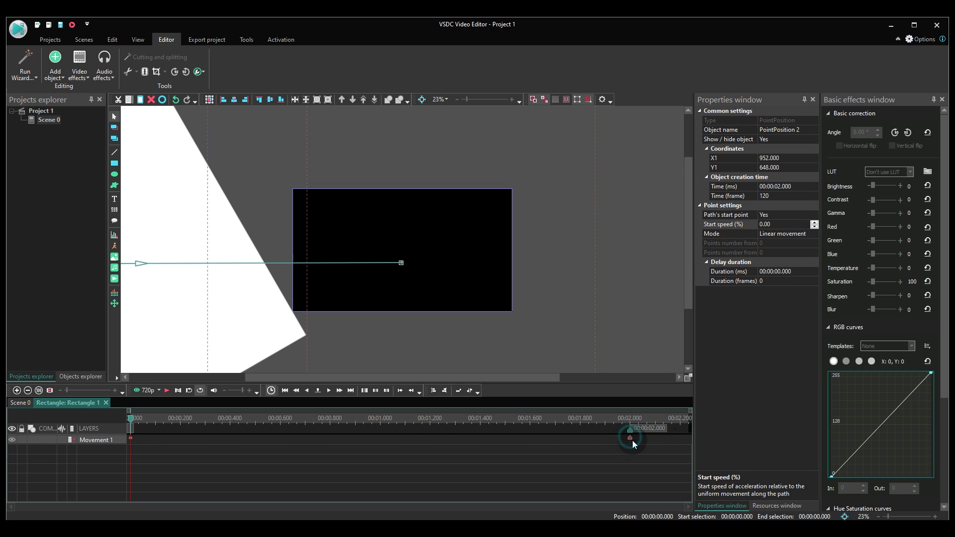
{"action": "left_click_drag", "start_coordinate": [551, 449], "coordinate": [362, 452]}
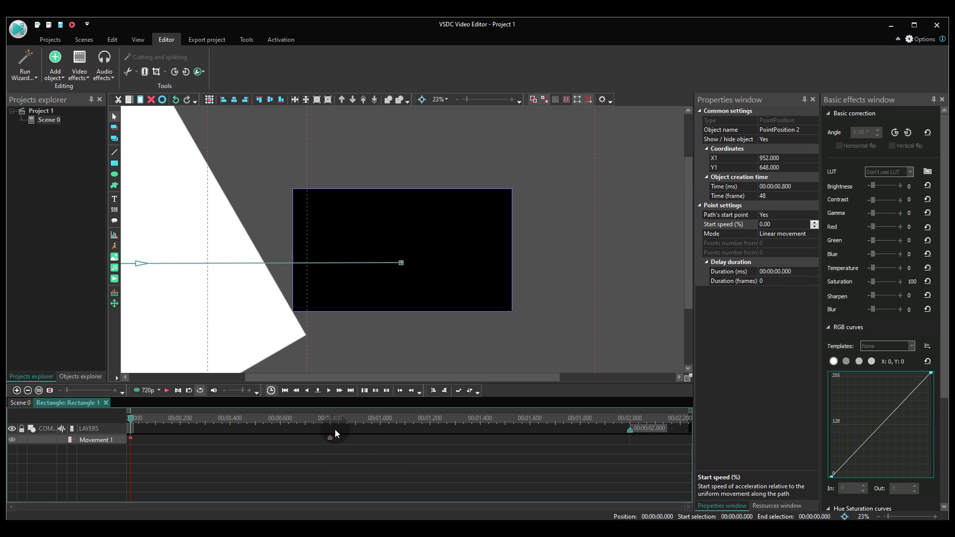
{"action": "left_click", "coordinate": [114, 304]}
{"action": "left_click", "coordinate": [527, 313]}
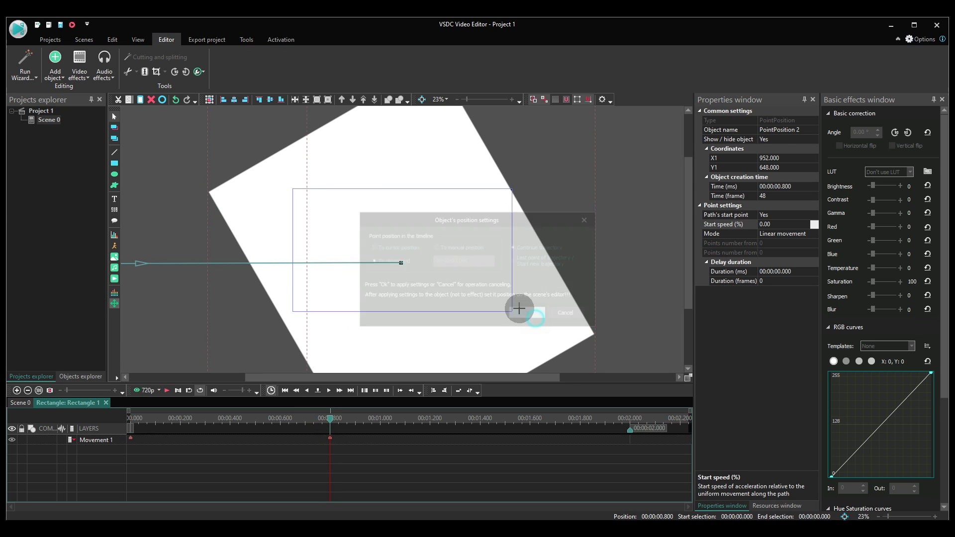
{"action": "left_click", "coordinate": [401, 263]}
{"action": "left_click", "coordinate": [402, 263]}
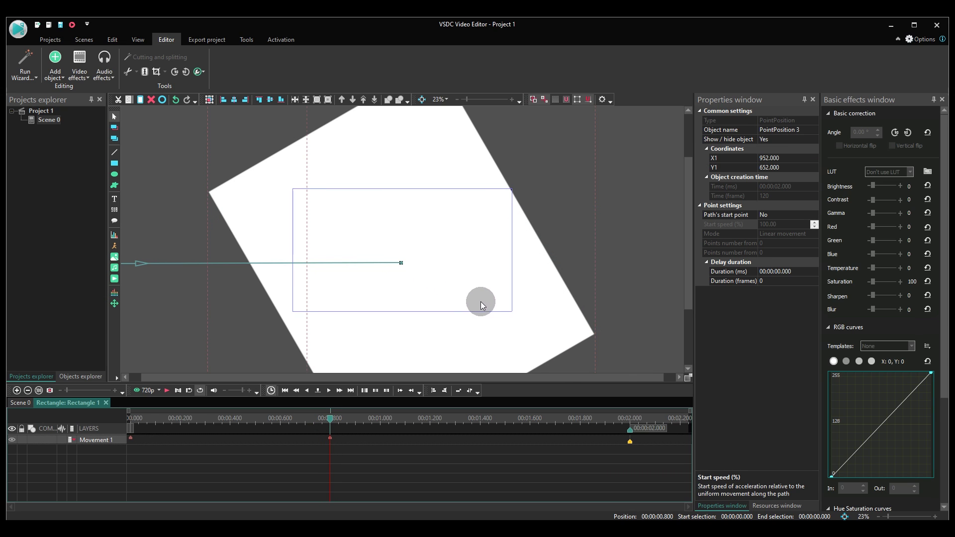
{"action": "left_click", "coordinate": [802, 214]}
{"action": "left_click", "coordinate": [814, 214]}
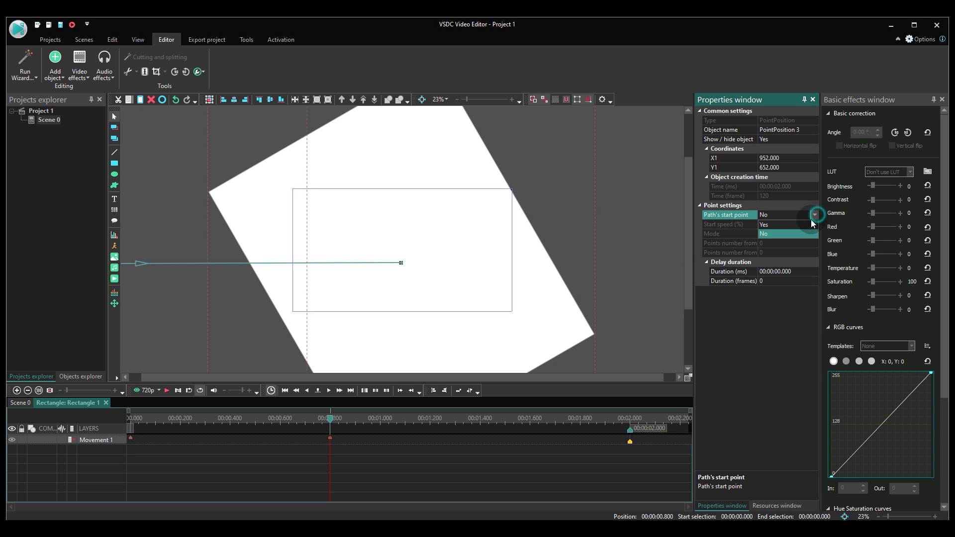
{"action": "left_click", "coordinate": [806, 228]}
{"action": "left_click", "coordinate": [789, 224]}
{"action": "type", "text": "0.00"}
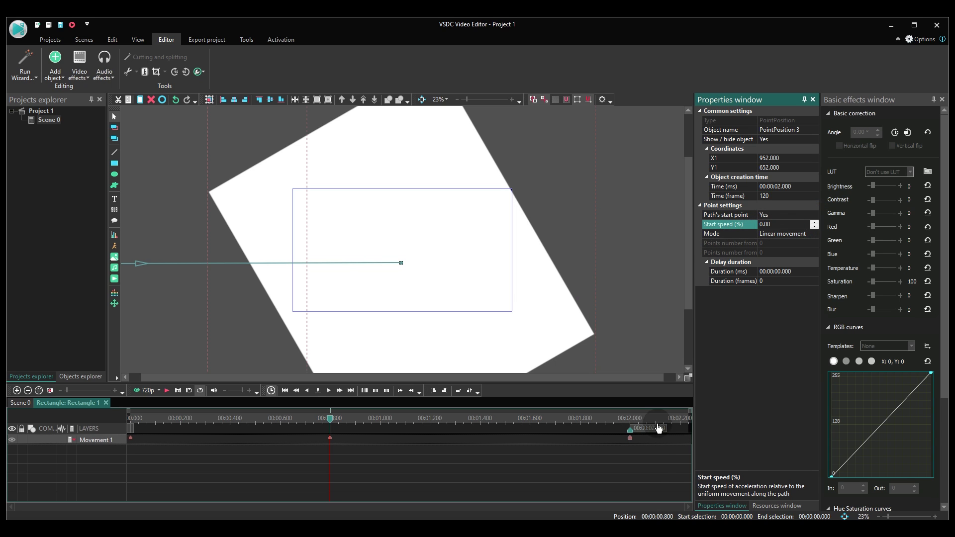
Zoom the preview out to 10% and add another path point at 1.2 seconds.
{"action": "left_click", "coordinate": [630, 441]}
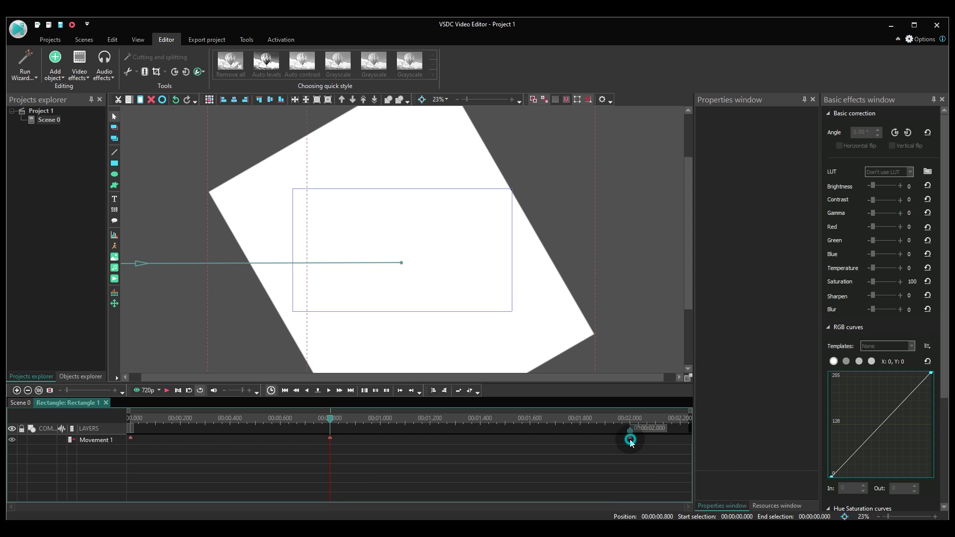
{"action": "left_click", "coordinate": [631, 440]}
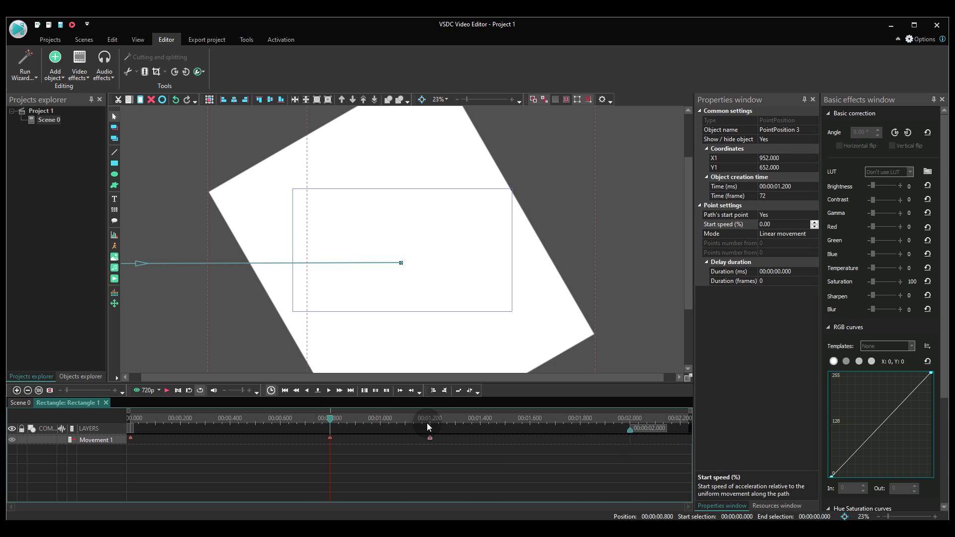
{"action": "left_click", "coordinate": [457, 100]}
{"action": "left_click", "coordinate": [114, 303]}
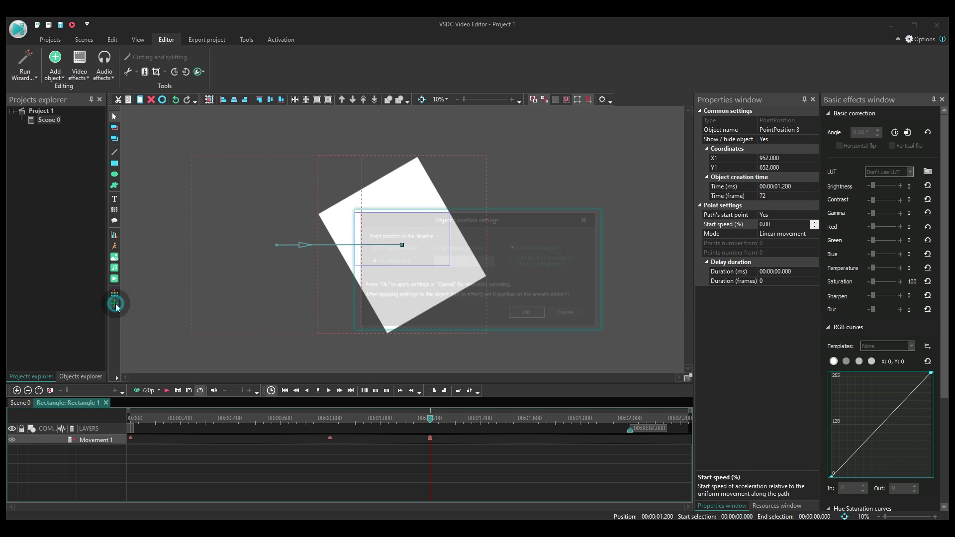
{"action": "left_click", "coordinate": [542, 318]}
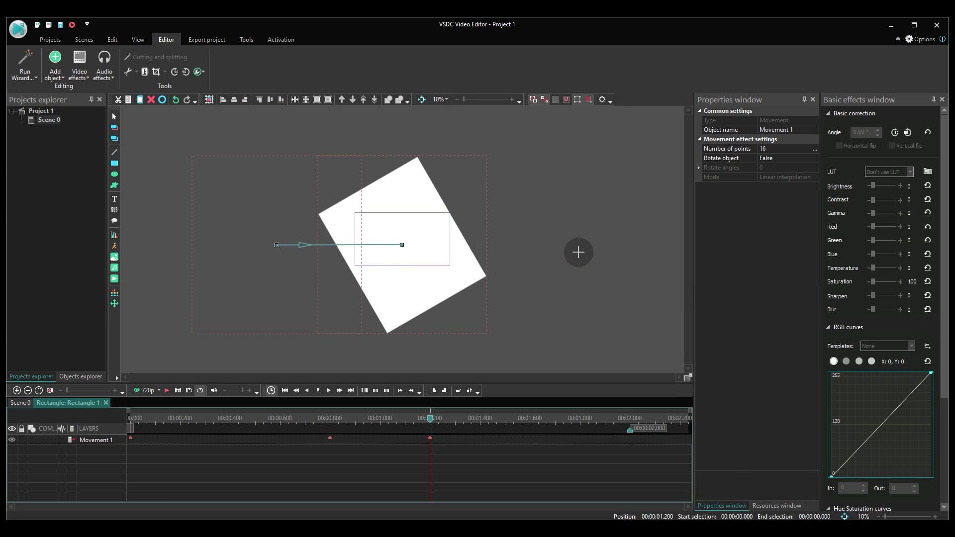
Place the final 2-second path point at 3720, 620 and preview the rectangle crossing right.
{"action": "left_click", "coordinate": [549, 245]}
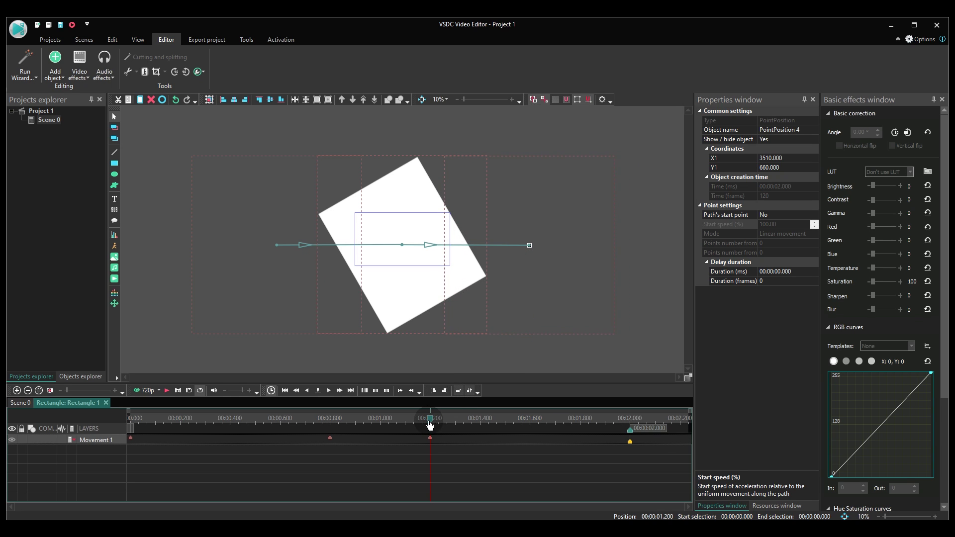
{"action": "left_click", "coordinate": [213, 424]}
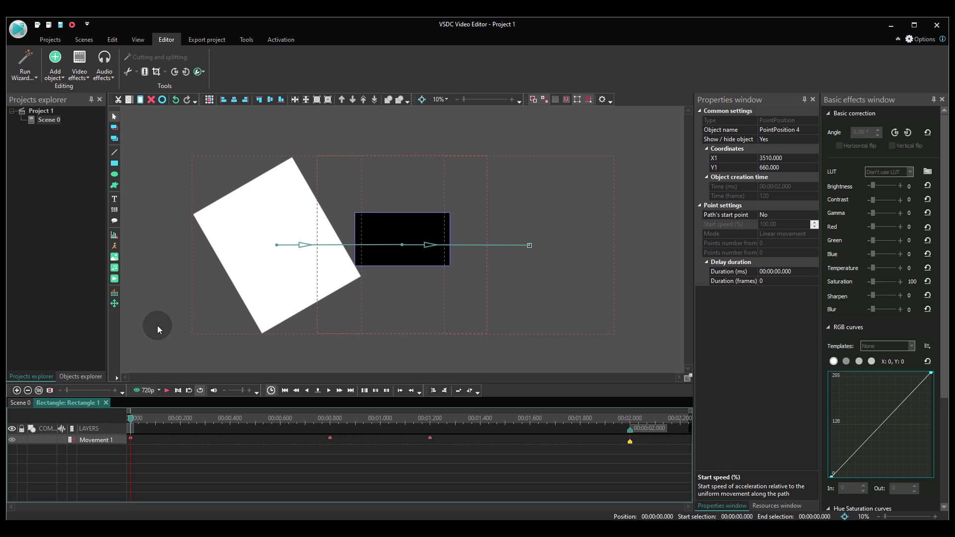
{"action": "key", "text": "space"}
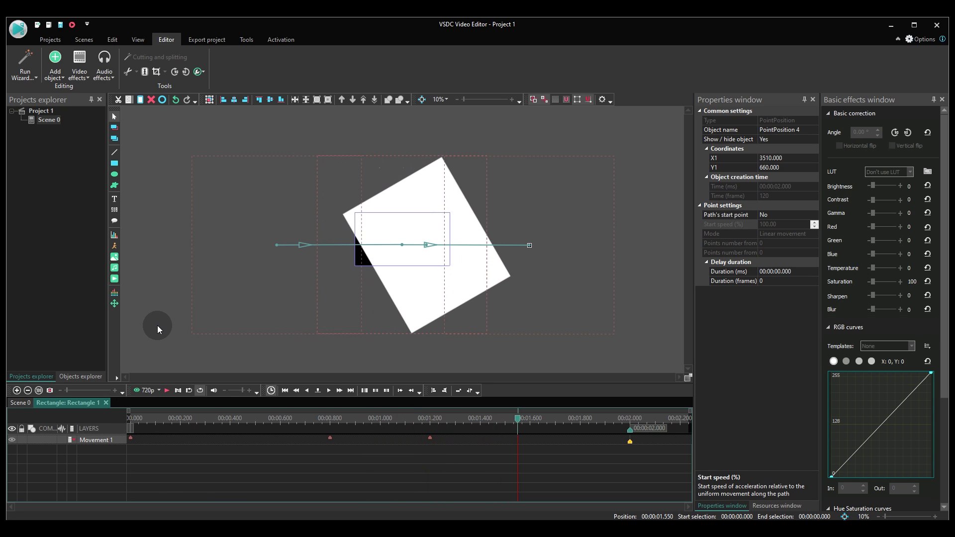
{"action": "left_click", "coordinate": [626, 419]}
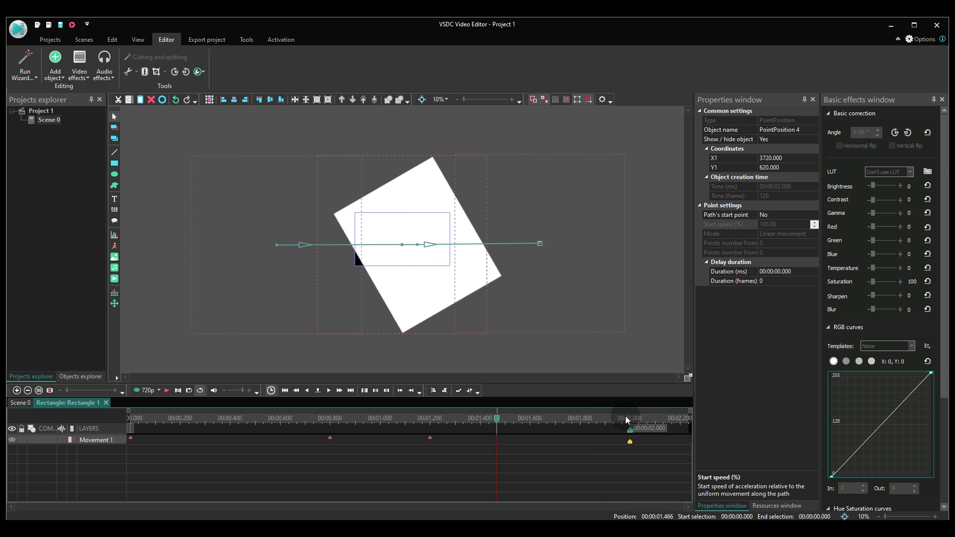
{"action": "key", "text": "Left"}
{"action": "key", "text": "Left"}
{"action": "key", "text": "Left"}
{"action": "key", "text": "Left"}
{"action": "key", "text": "Left"}
{"action": "key", "text": "Left"}
{"action": "key", "text": "Left"}
{"action": "key", "text": "Left"}
{"action": "key", "text": "Left"}
{"action": "key", "text": "Left"}
{"action": "key", "text": "Left"}
{"action": "key", "text": "Left"}
{"action": "key", "text": "Left"}
{"action": "key", "text": "Left"}
{"action": "key", "text": "Left"}
{"action": "key", "text": "Left"}
{"action": "key", "text": "Left"}
{"action": "key", "text": "Left"}
{"action": "key", "text": "Left"}
{"action": "key", "text": "Left"}
{"action": "key", "text": "Left"}
{"action": "key", "text": "Left"}
{"action": "key", "text": "Left"}
{"action": "key", "text": "Left"}
{"action": "key", "text": "Left"}
{"action": "key", "text": "Left"}
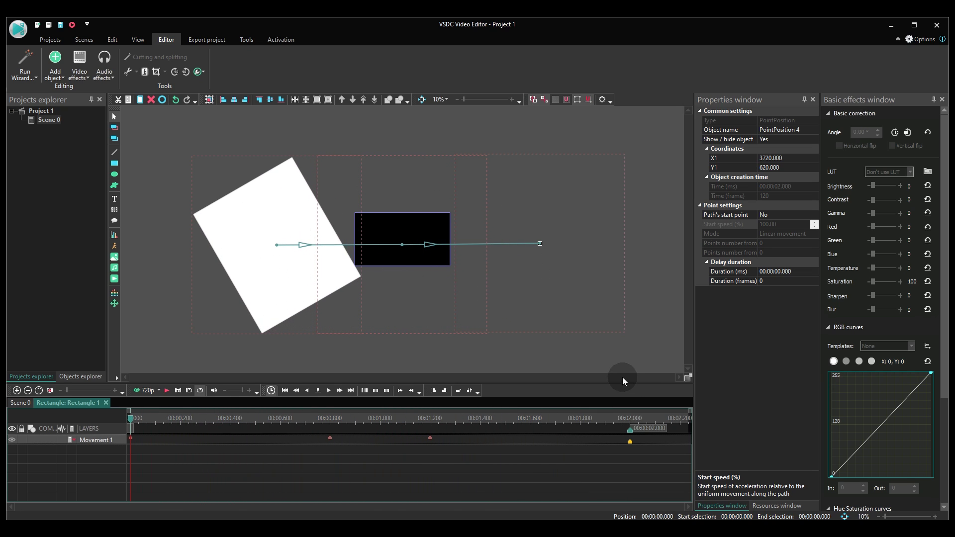
{"action": "left_click", "coordinate": [29, 405]}
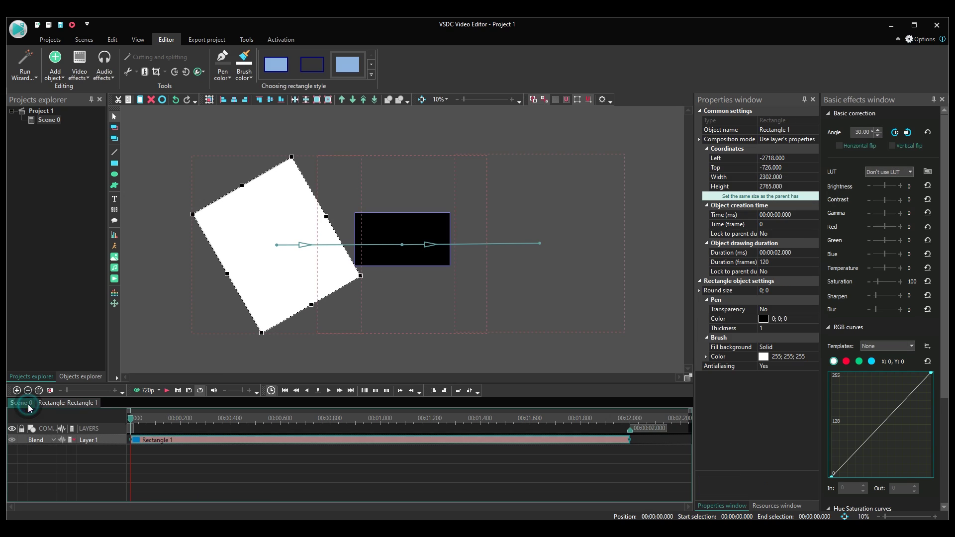
Duplicate the white rectangle as Rectangle 2 and give it a cyan (0; 192; 192) fill.
{"action": "left_click", "coordinate": [285, 265]}
{"action": "right_click", "coordinate": [285, 265]}
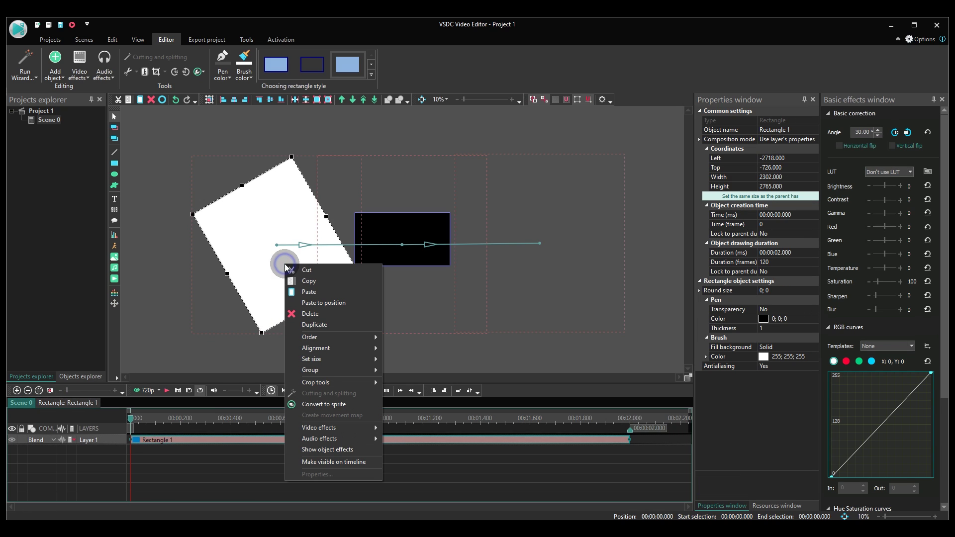
{"action": "left_click", "coordinate": [315, 325]}
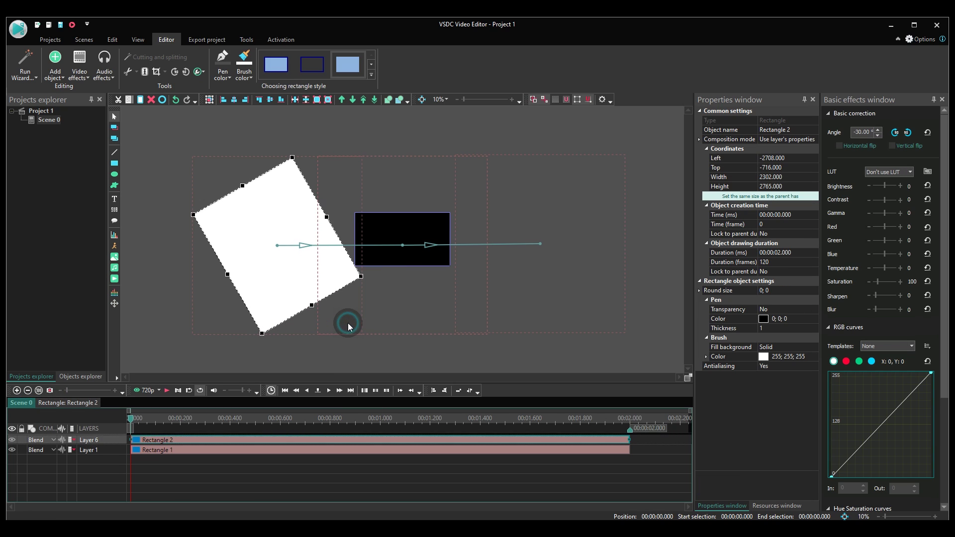
{"action": "left_click", "coordinate": [813, 357]}
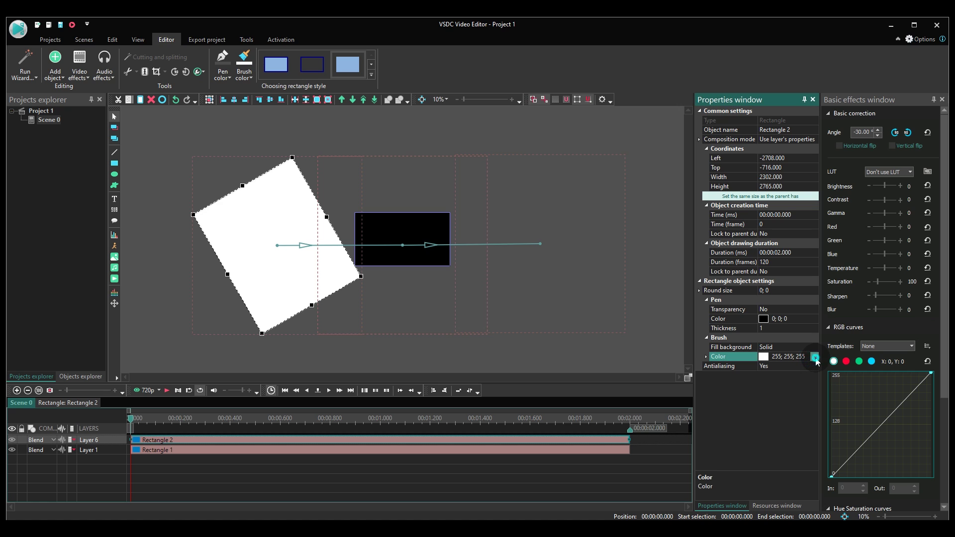
{"action": "left_click", "coordinate": [469, 246]}
{"action": "left_click", "coordinate": [436, 246]}
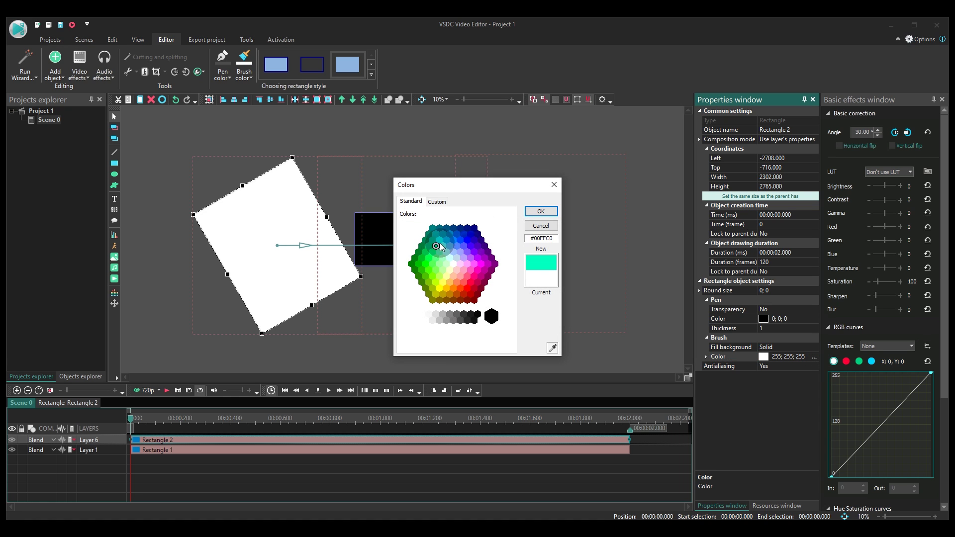
{"action": "left_click", "coordinate": [541, 210]}
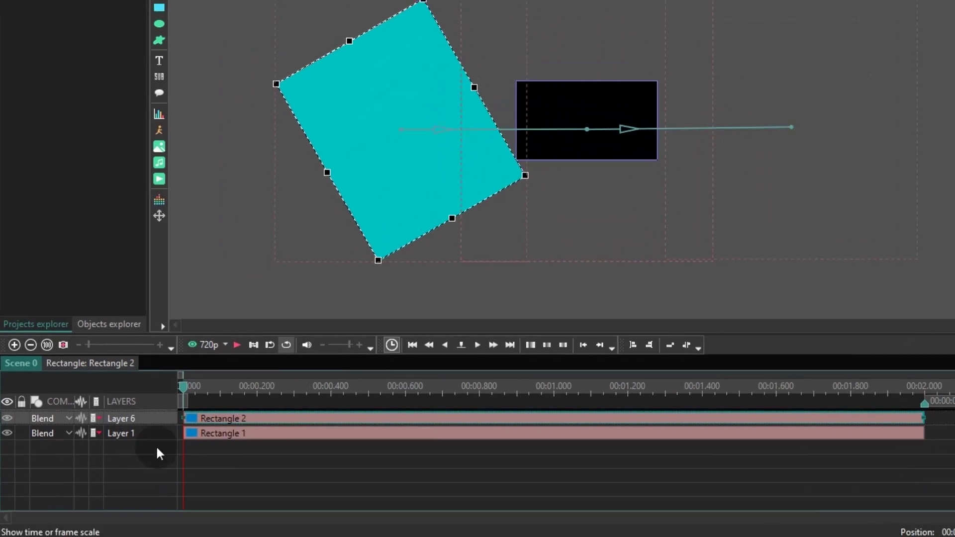
Move Rectangle 2's layer beneath the white rectangle and select a Movement 2 keyframe.
{"action": "left_click_drag", "start_coordinate": [55, 418], "coordinate": [54, 433]}
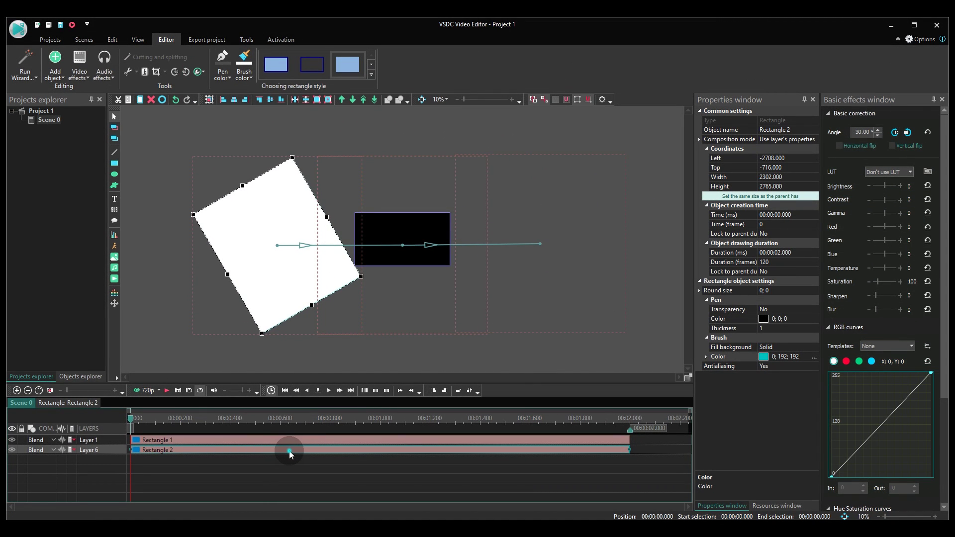
{"action": "double_click", "coordinate": [290, 452]}
{"action": "left_click", "coordinate": [332, 439]}
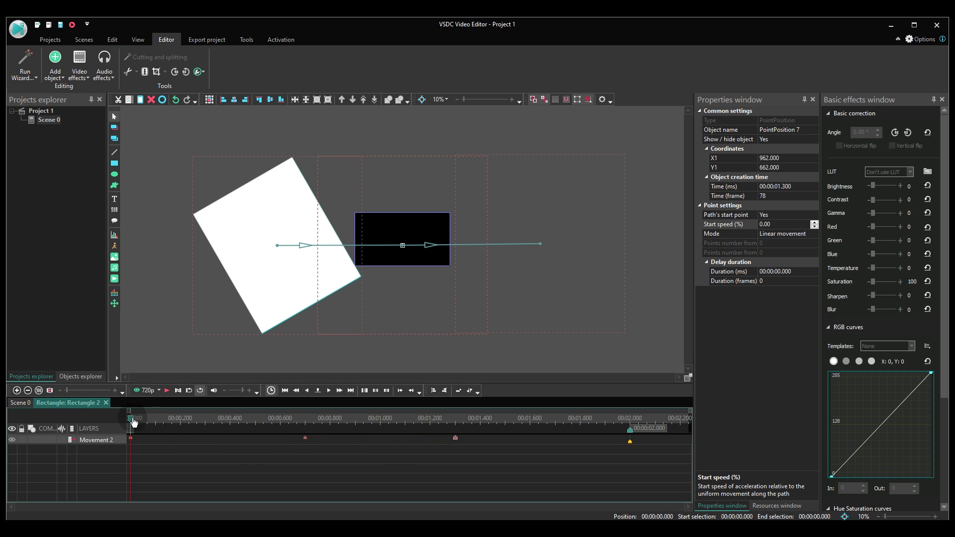
{"action": "key", "text": "space"}
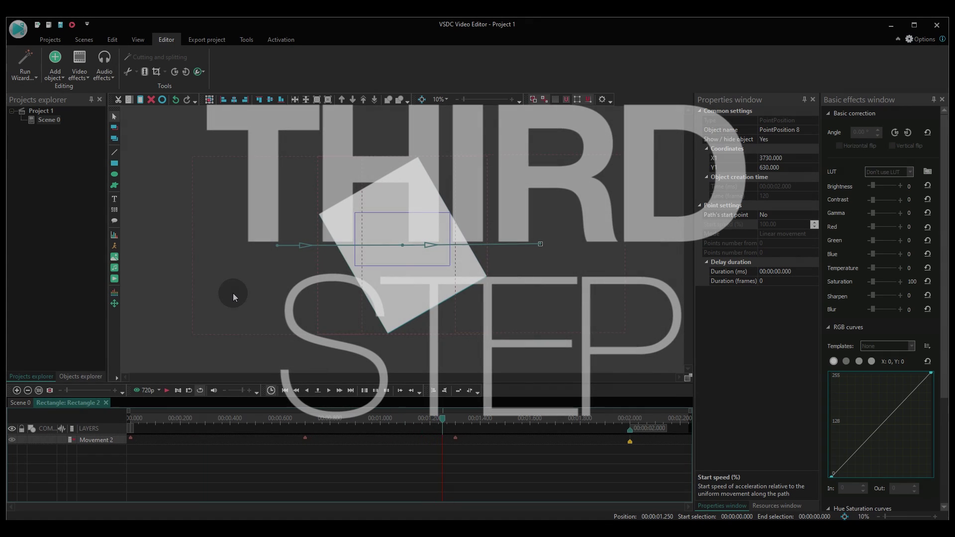
{"action": "left_click", "coordinate": [132, 420]}
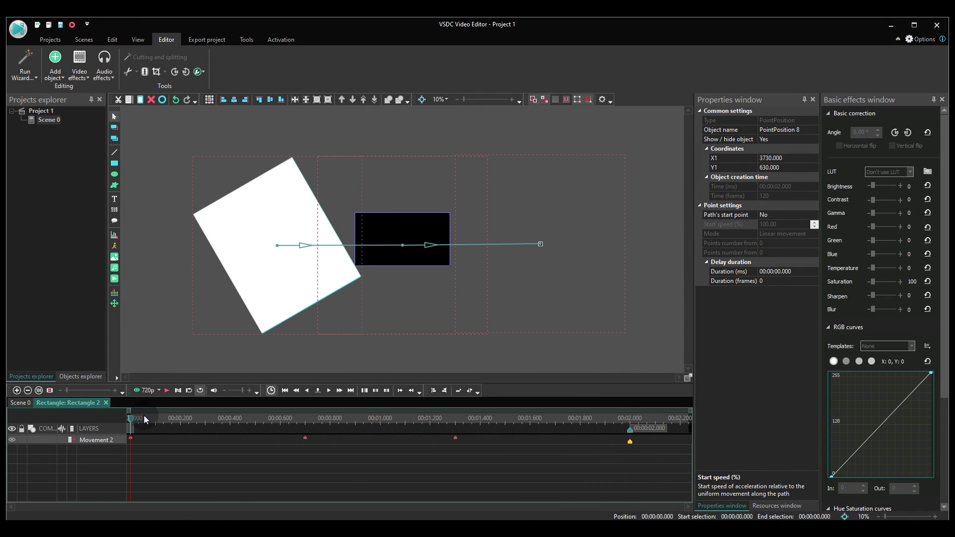
Paste the vsdc-logo image, shrink it to 368×363, centre it, and move its layer to the top.
{"action": "left_click", "coordinate": [21, 403]}
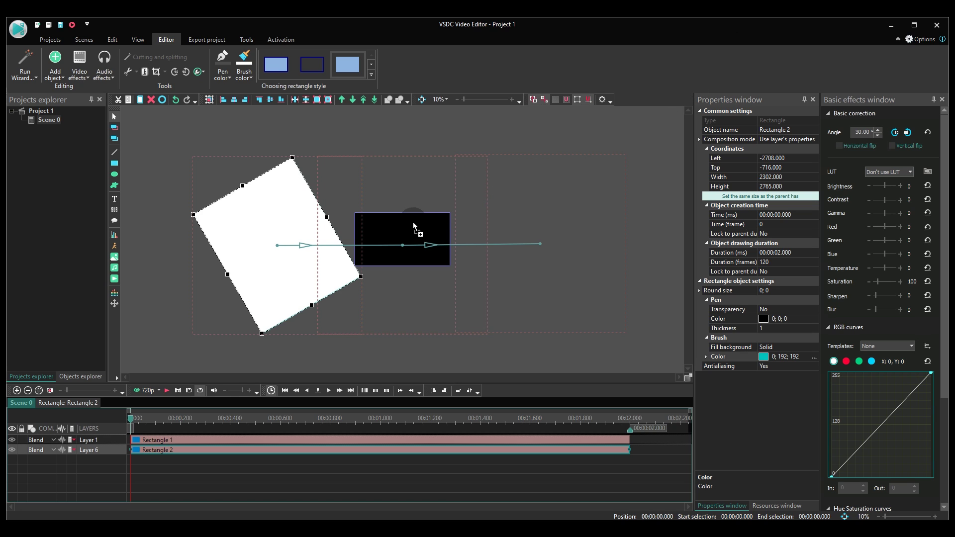
{"action": "key", "text": "ctrl+v"}
{"action": "scroll", "coordinate": [651, 203], "scroll_direction": "up", "scroll_amount": 4}
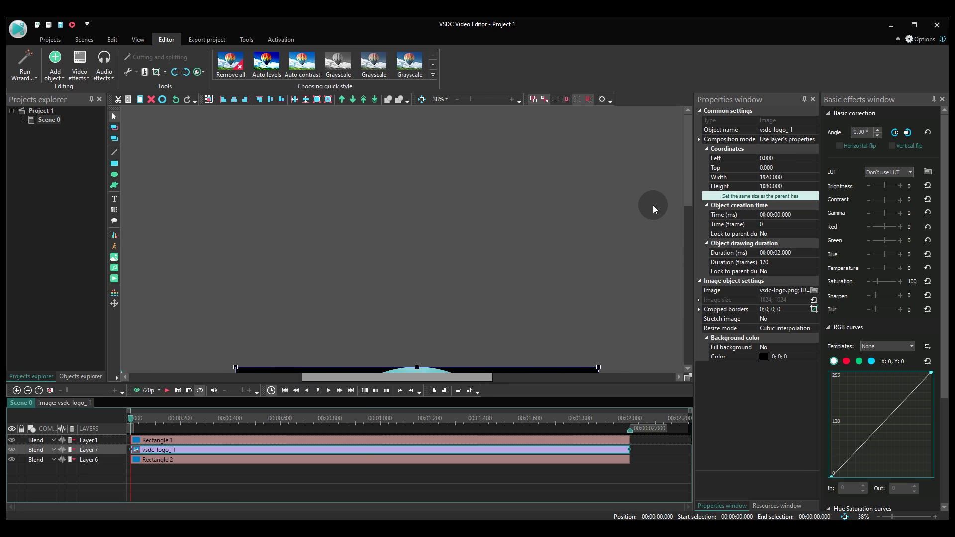
{"action": "left_click_drag", "start_coordinate": [513, 157], "coordinate": [389, 281]}
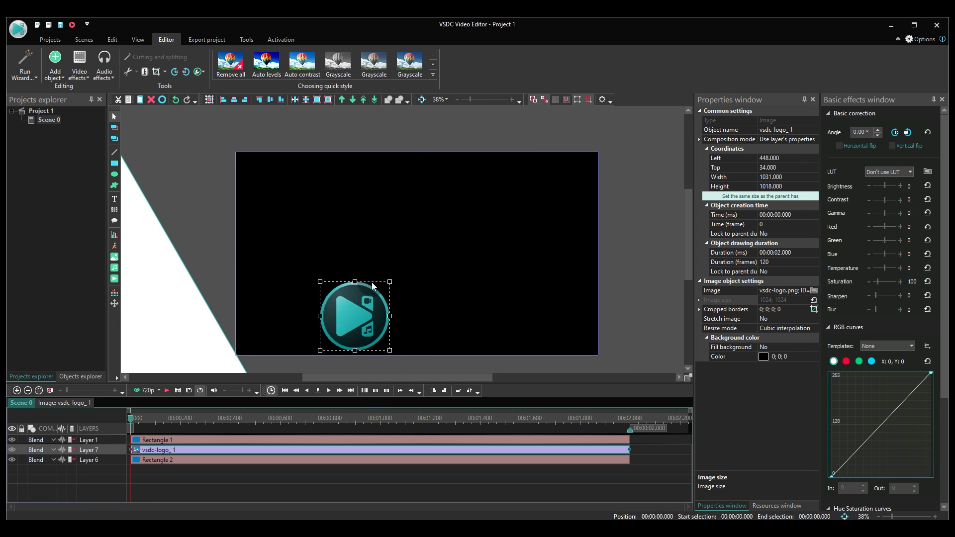
{"action": "left_click", "coordinate": [234, 102]}
{"action": "left_click", "coordinate": [270, 100]}
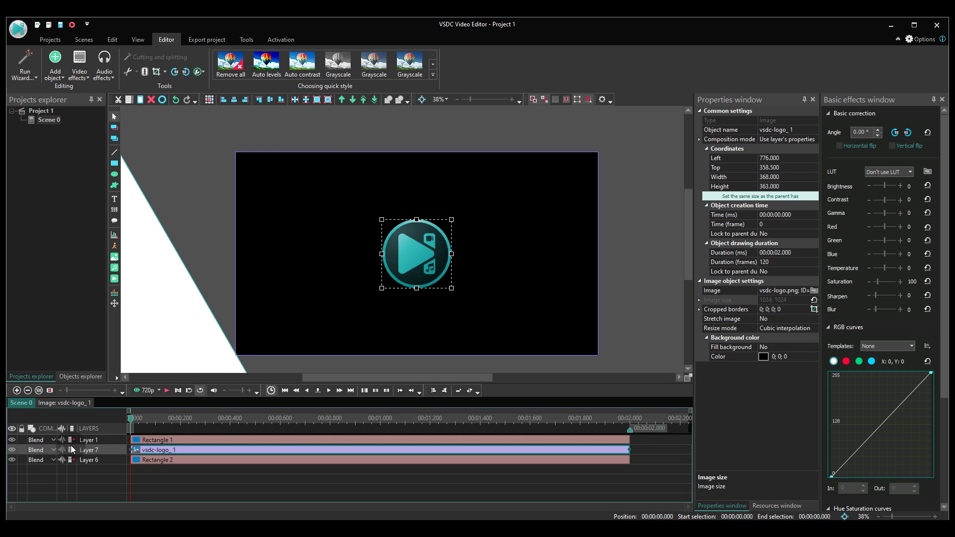
{"action": "left_click_drag", "start_coordinate": [90, 443], "coordinate": [90, 437]}
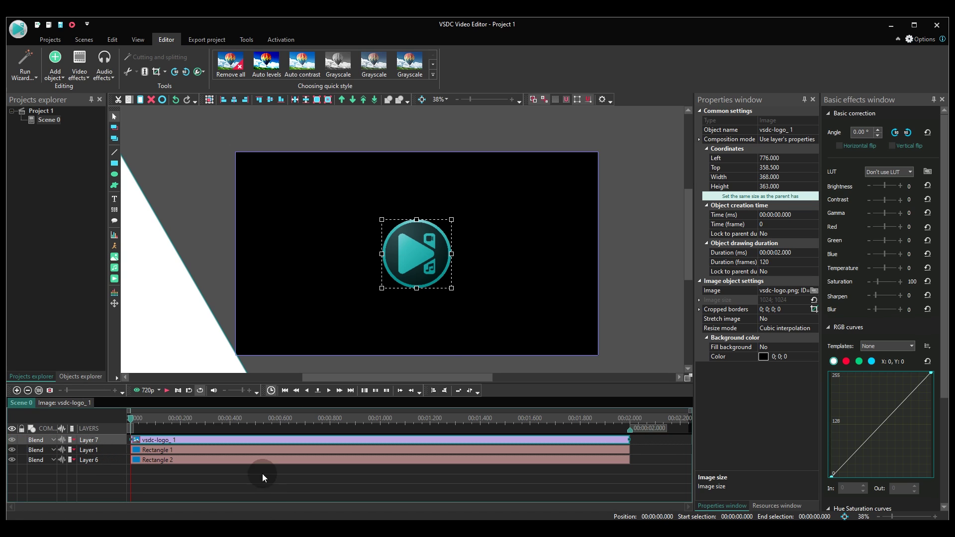
{"action": "key", "text": "space"}
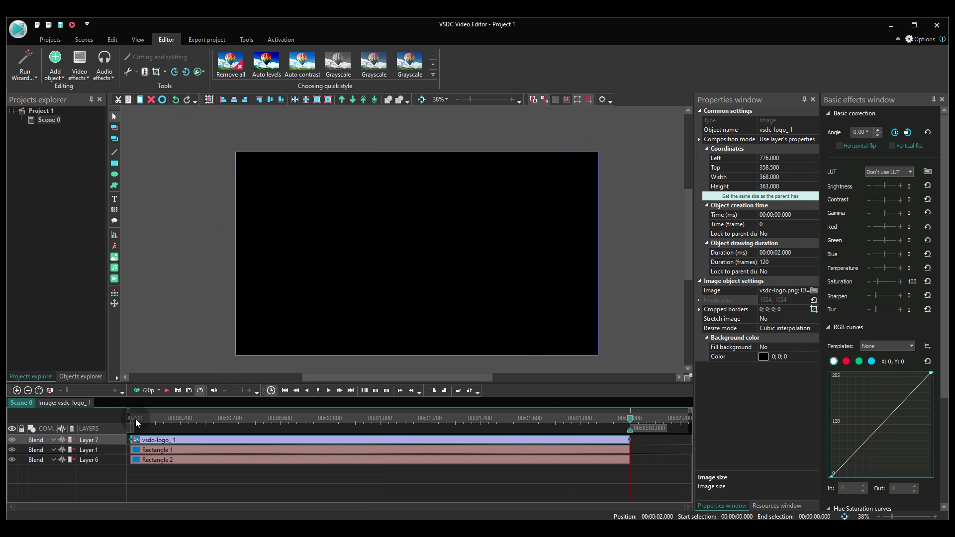
{"action": "left_click", "coordinate": [135, 419]}
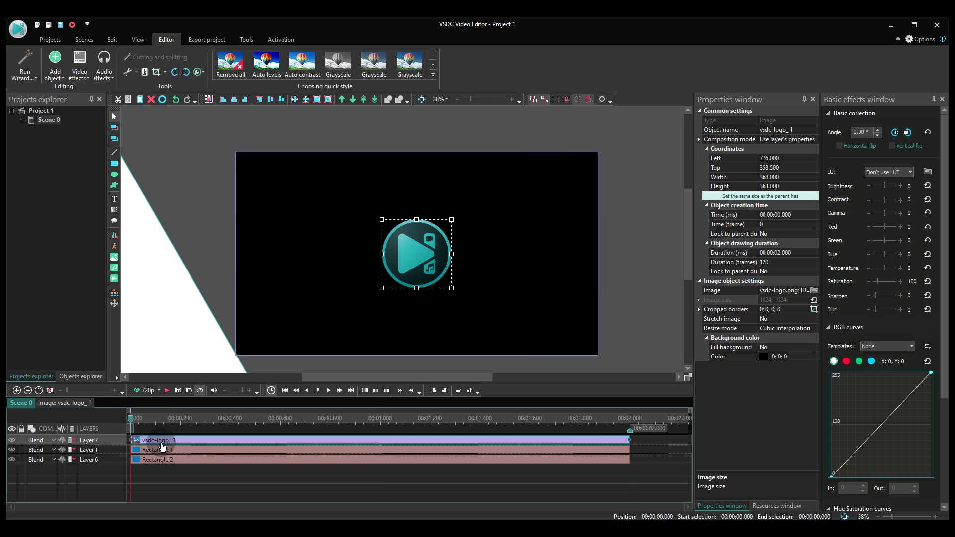
Copy the Rectangle 1 clip, then open the vsdc-logo_1 clip's own timeline.
{"action": "left_click", "coordinate": [183, 453]}
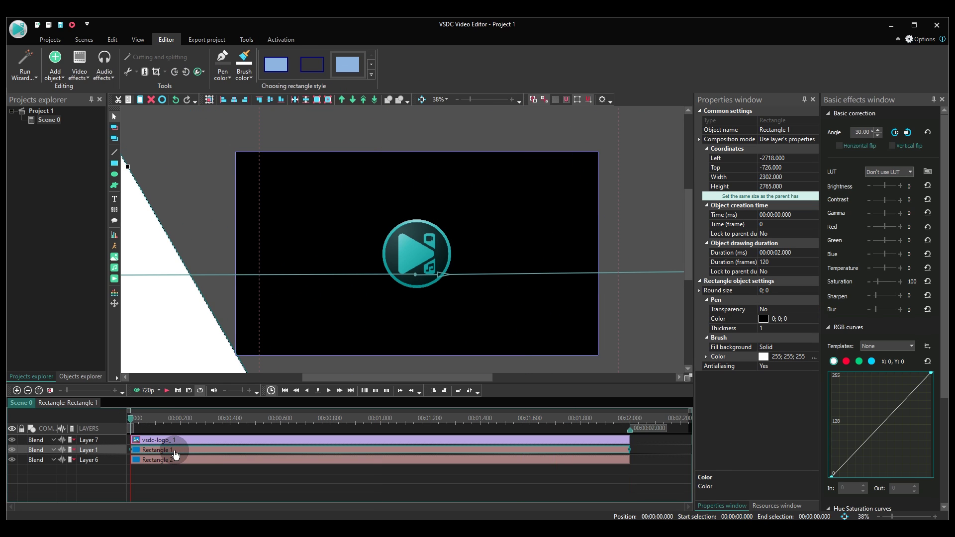
{"action": "right_click", "coordinate": [174, 454]}
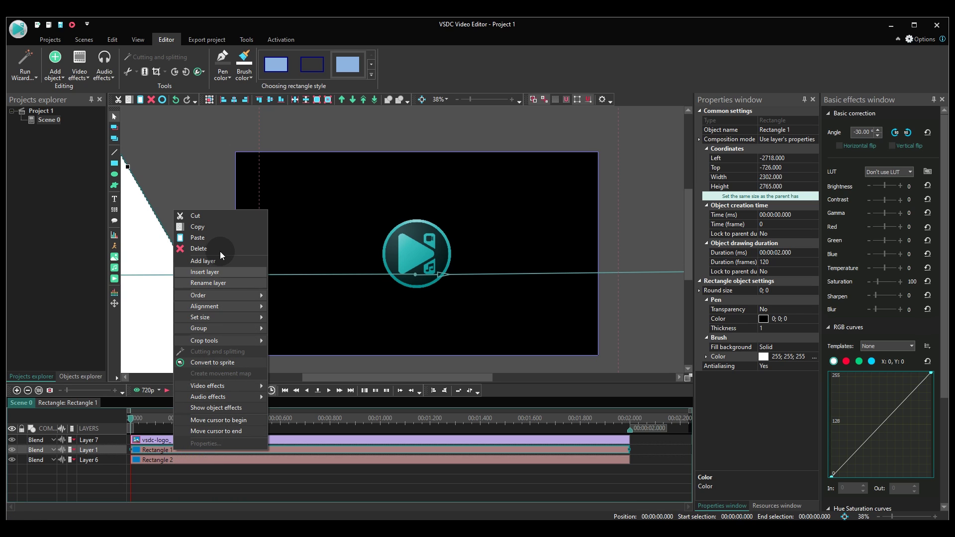
{"action": "left_click", "coordinate": [204, 226]}
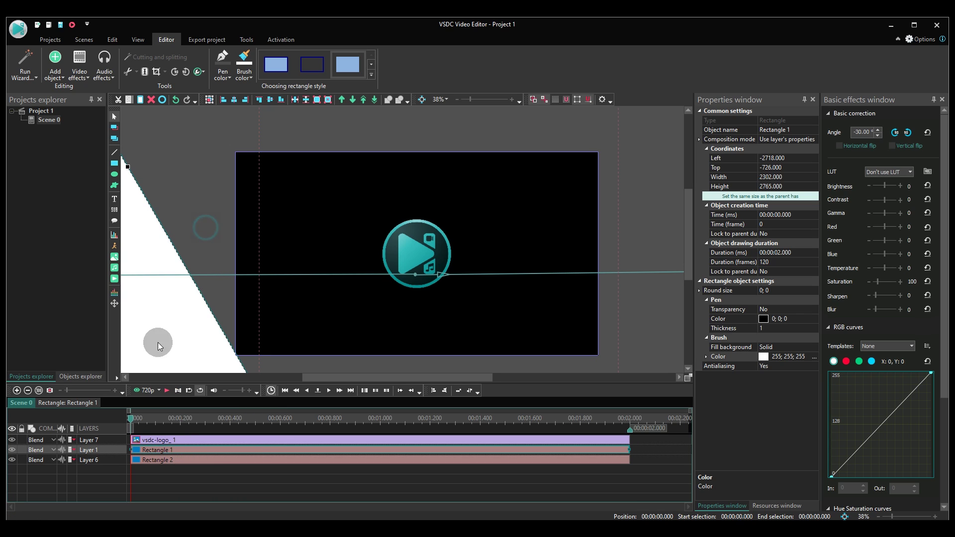
{"action": "left_click", "coordinate": [169, 440]}
{"action": "double_click", "coordinate": [169, 441]}
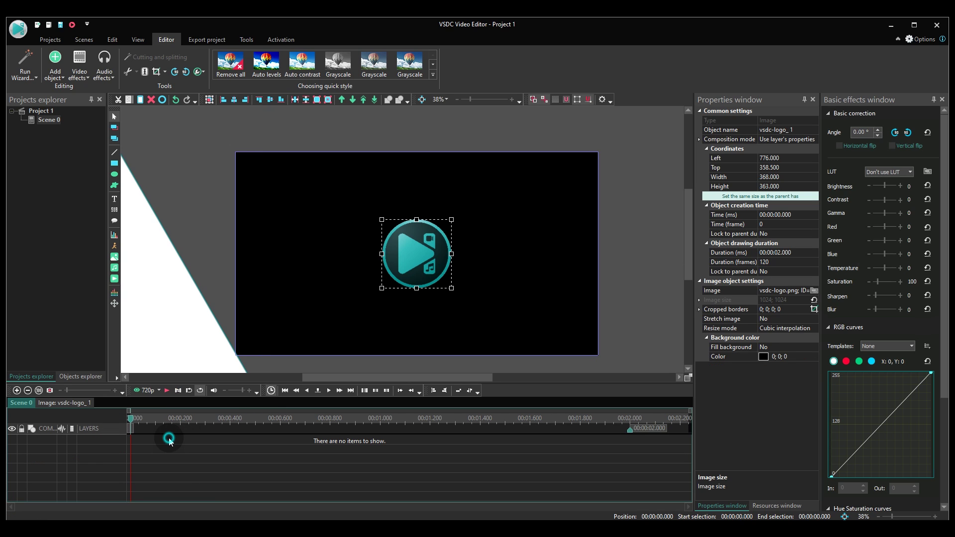
Paste the rectangle into the logo timeline, fill it black, and set its Blend to Inverted mask.
{"action": "right_click", "coordinate": [198, 455]}
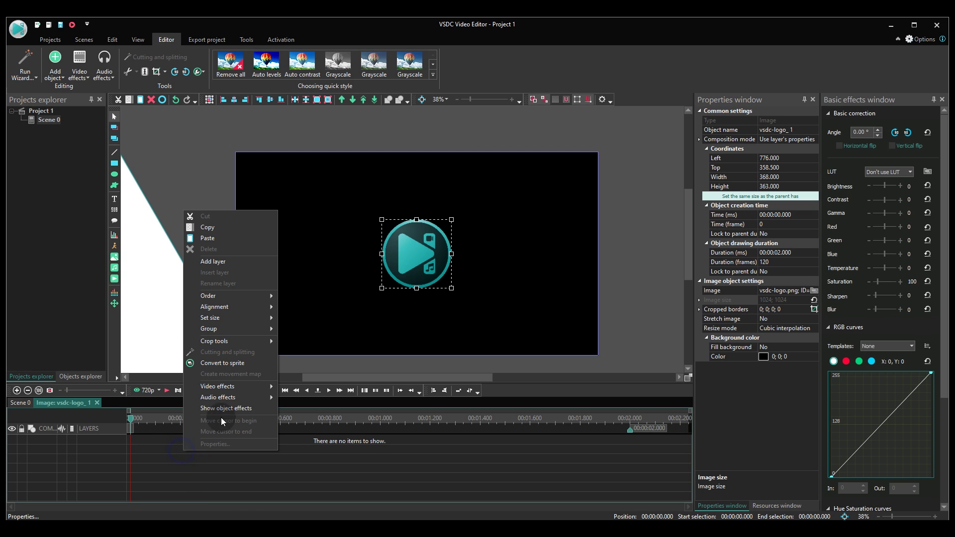
{"action": "left_click", "coordinate": [216, 239]}
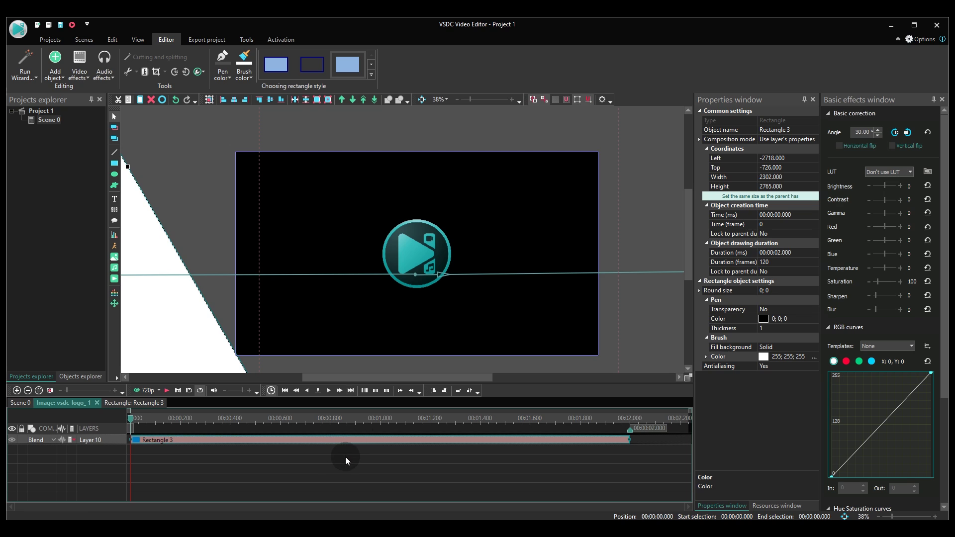
{"action": "left_click", "coordinate": [815, 357]}
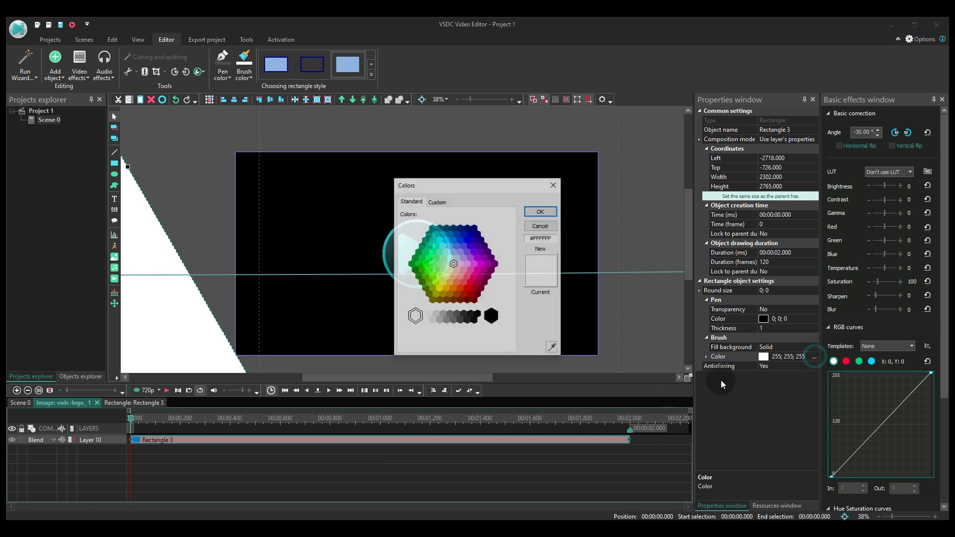
{"action": "left_click", "coordinate": [491, 316]}
{"action": "left_click", "coordinate": [538, 212]}
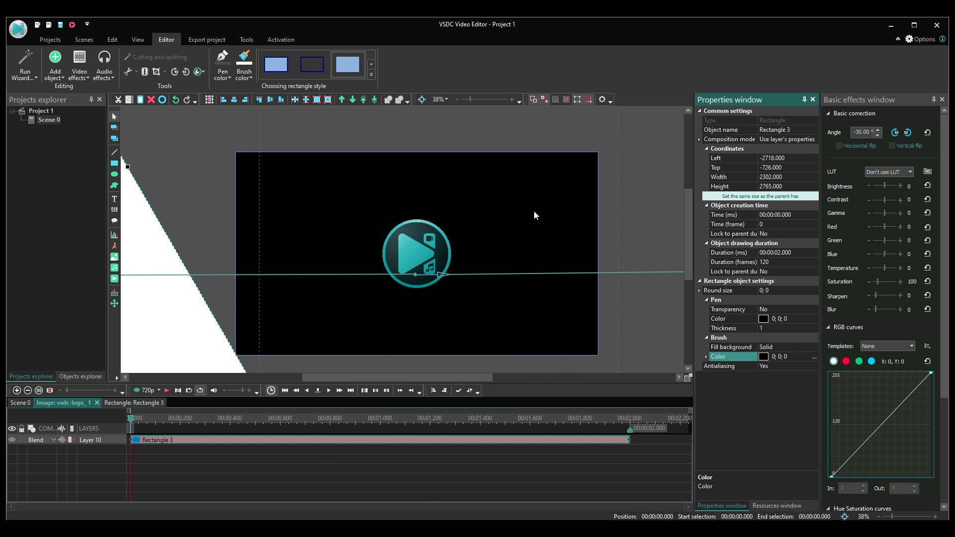
{"action": "left_click", "coordinate": [54, 440]}
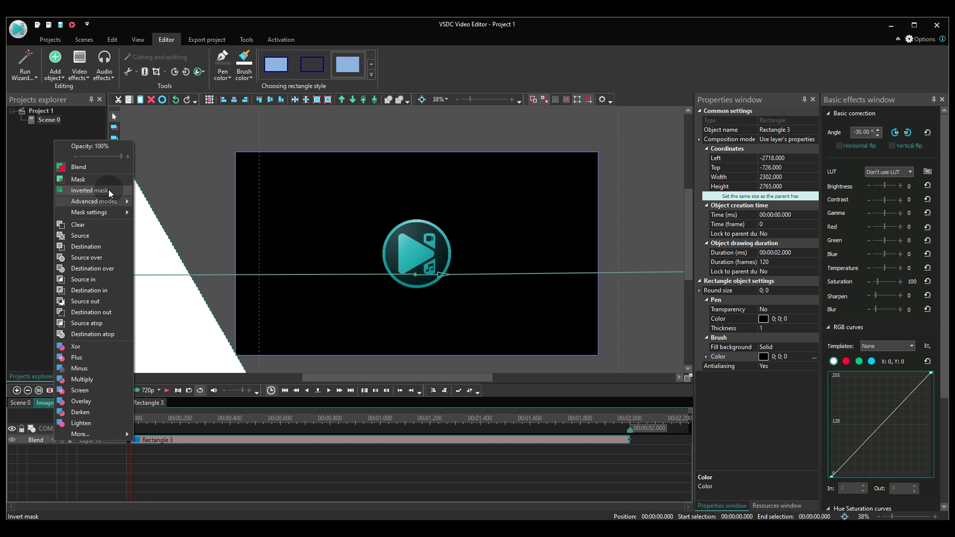
{"action": "left_click", "coordinate": [90, 191]}
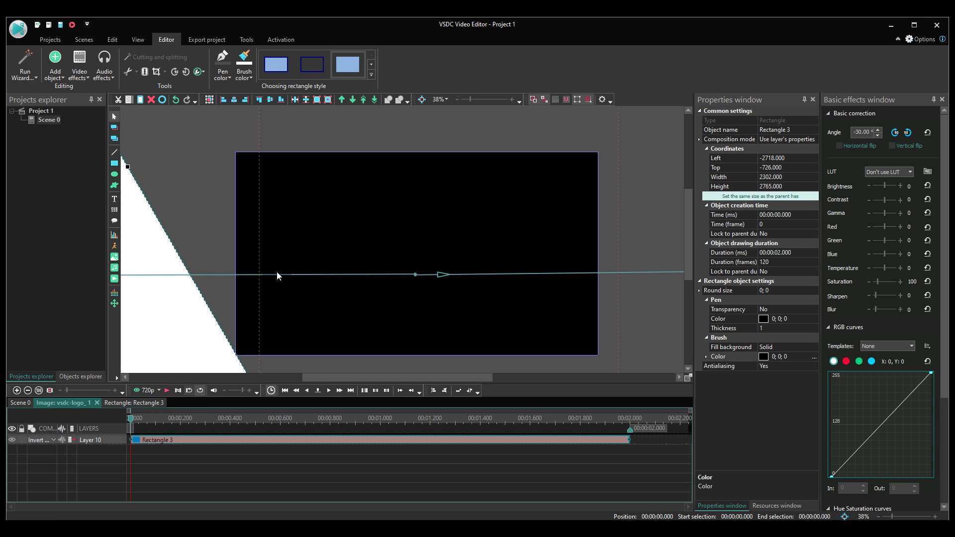
{"action": "left_click", "coordinate": [326, 226]}
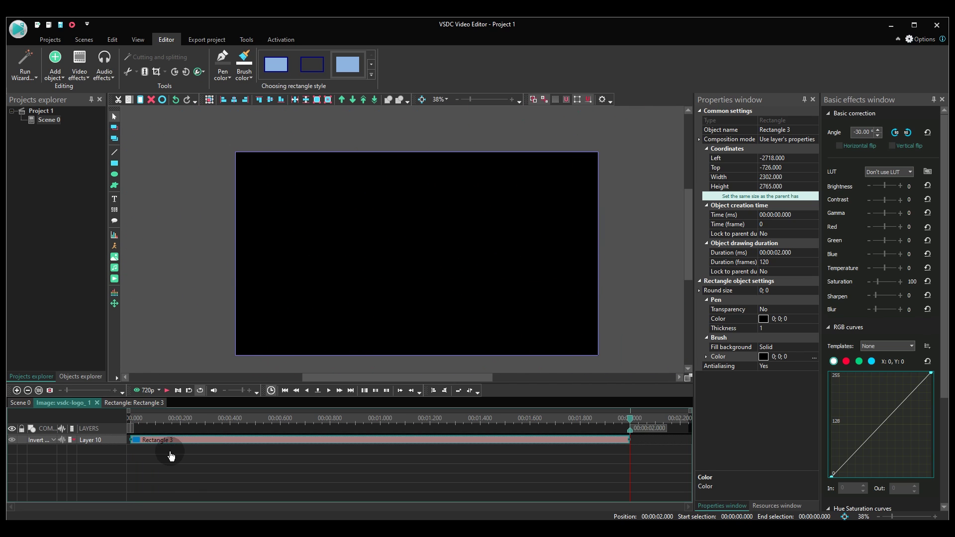
Add a Zoom effect from Video effects > Transforms to the logo.
{"action": "left_click_drag", "start_coordinate": [141, 424], "coordinate": [130, 423]}
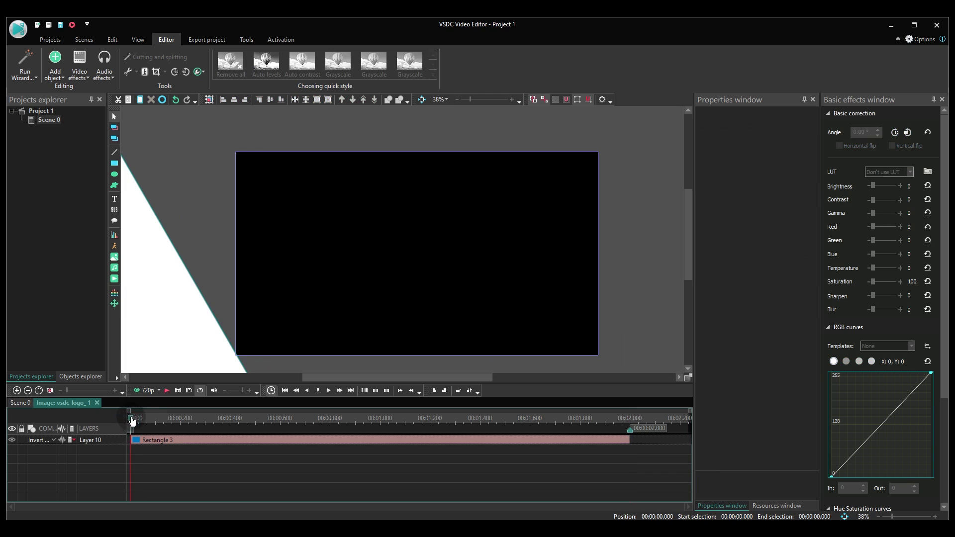
{"action": "left_click", "coordinate": [80, 72]}
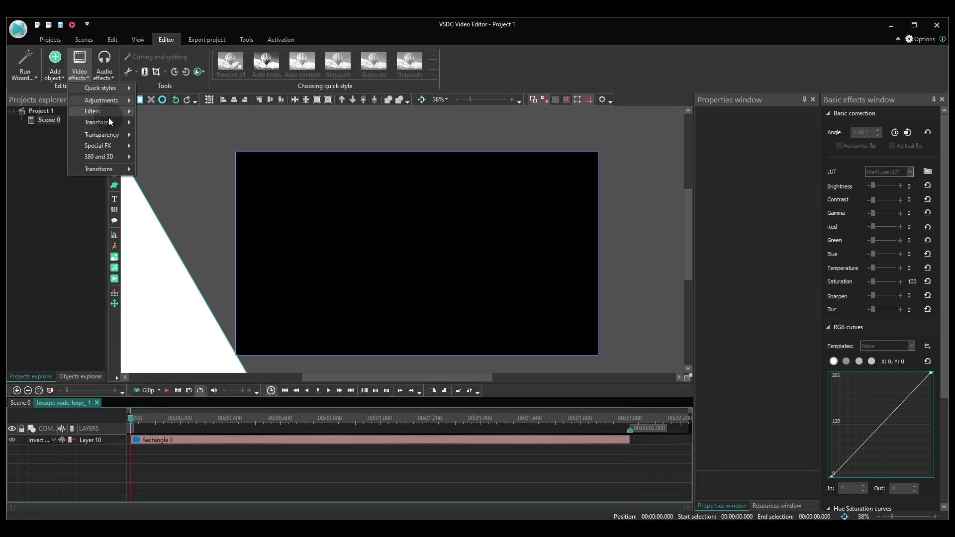
{"action": "left_click", "coordinate": [110, 124]}
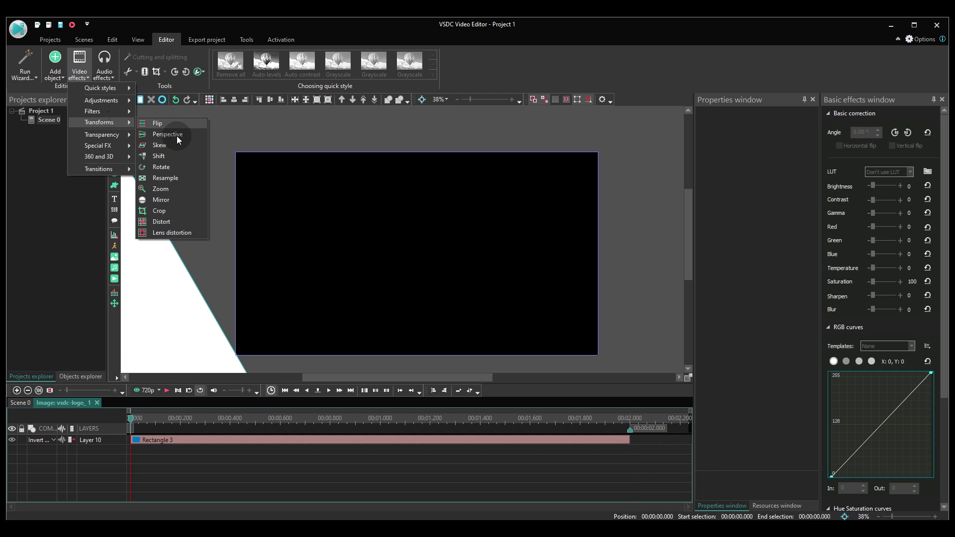
{"action": "left_click", "coordinate": [177, 188]}
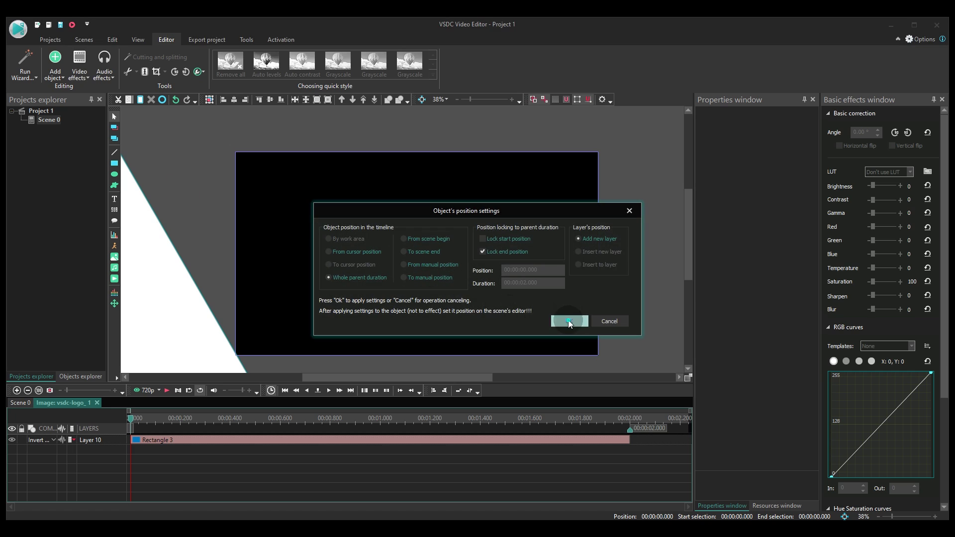
{"action": "left_click", "coordinate": [569, 321]}
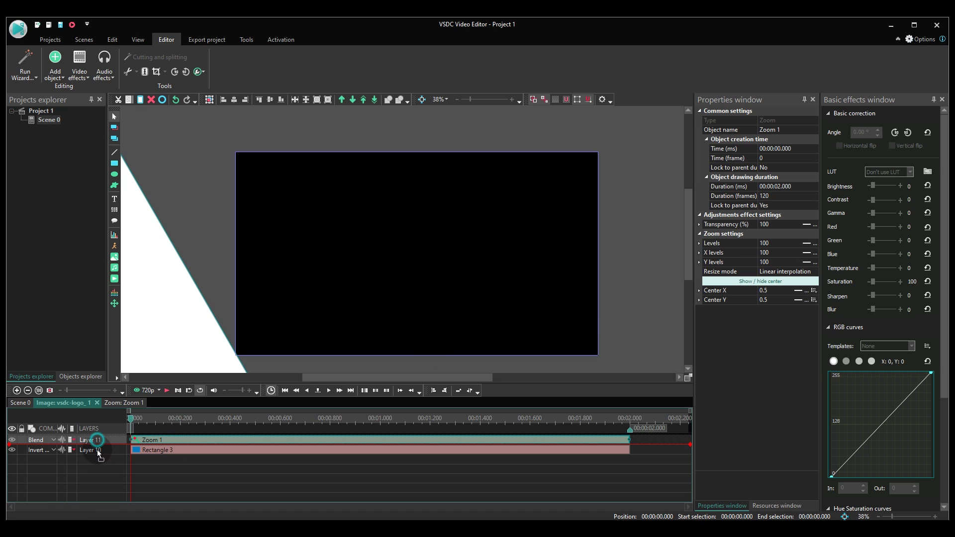
Move Zoom 1 below the Rectangle 3 layer and set its Levels to 100; 120.
{"action": "left_click_drag", "start_coordinate": [98, 455], "coordinate": [98, 457]}
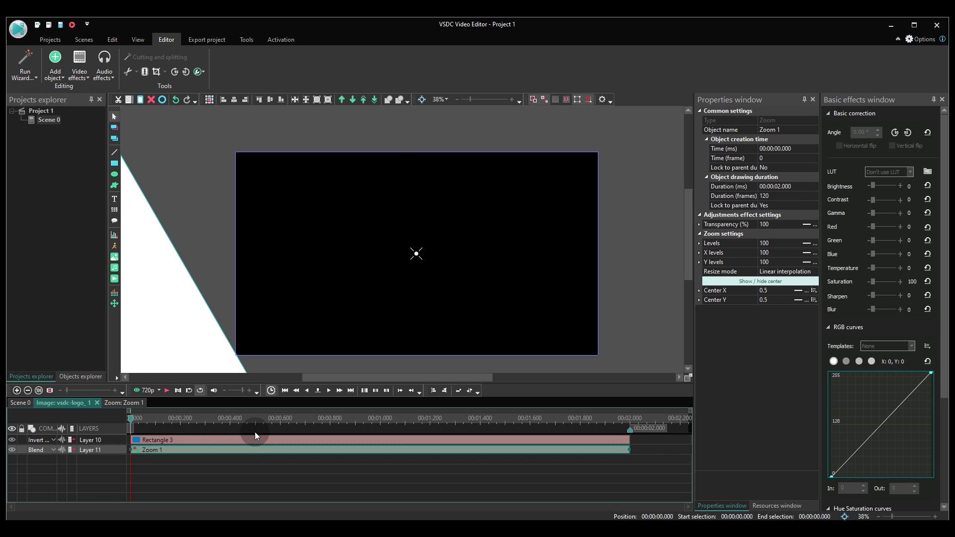
{"action": "left_click", "coordinate": [812, 241]}
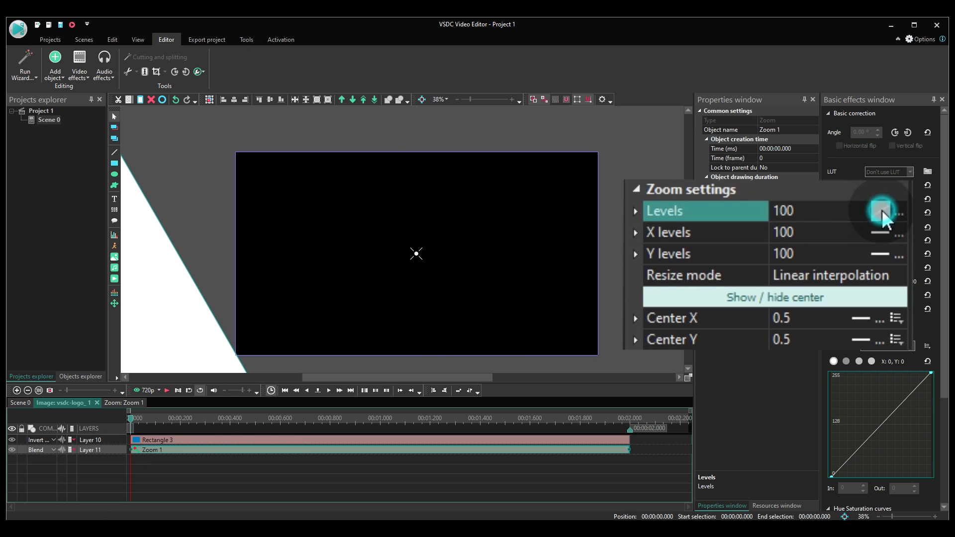
{"action": "left_click", "coordinate": [810, 219]}
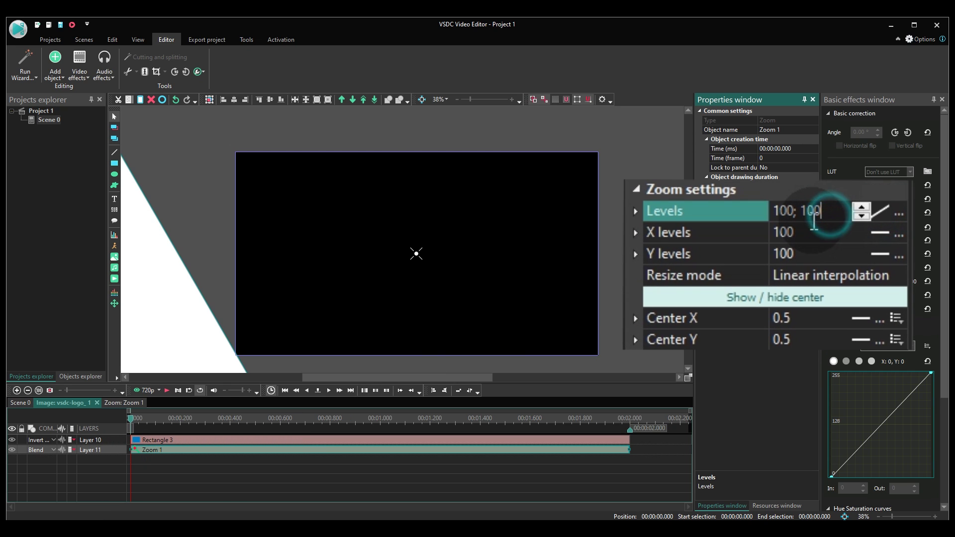
{"action": "double_click", "coordinate": [808, 211]}
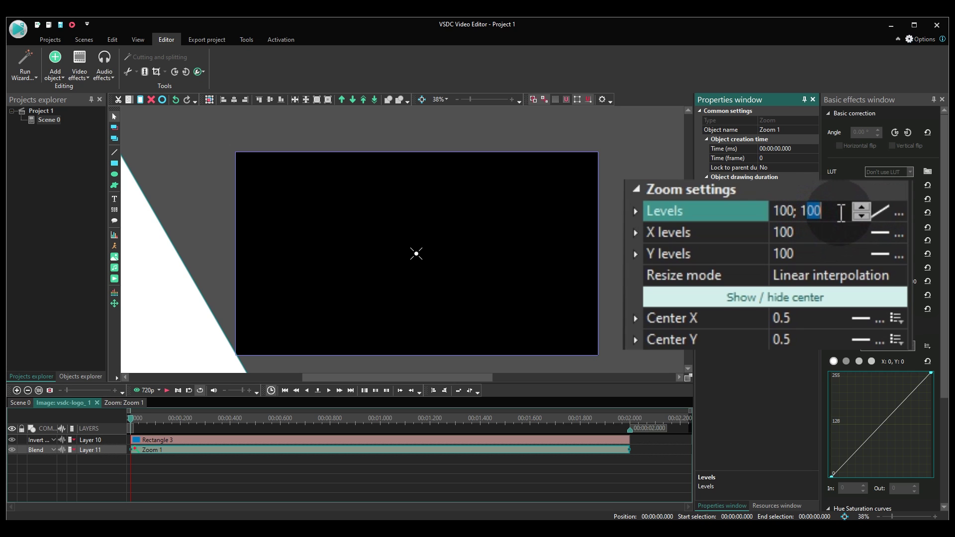
{"action": "type", "text": "120"}
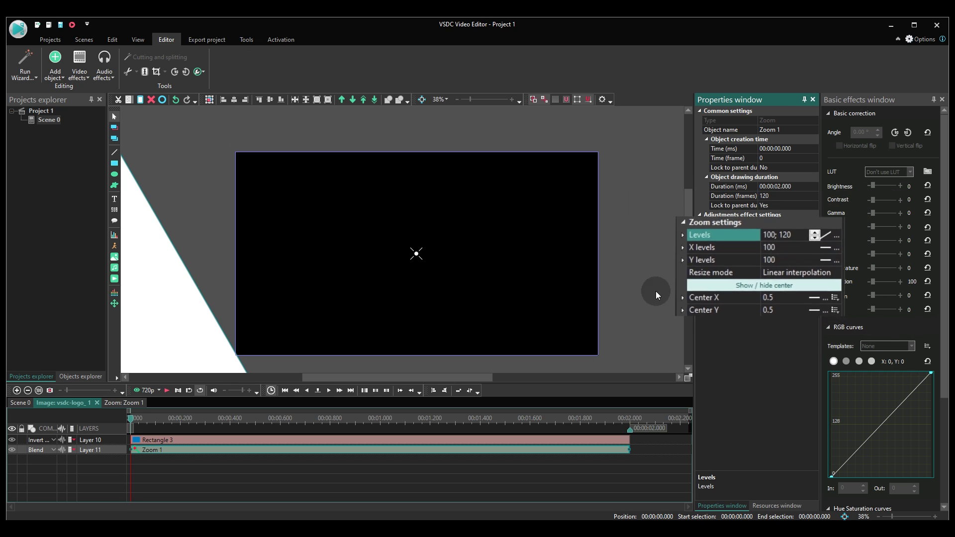
{"action": "left_click", "coordinate": [131, 420]}
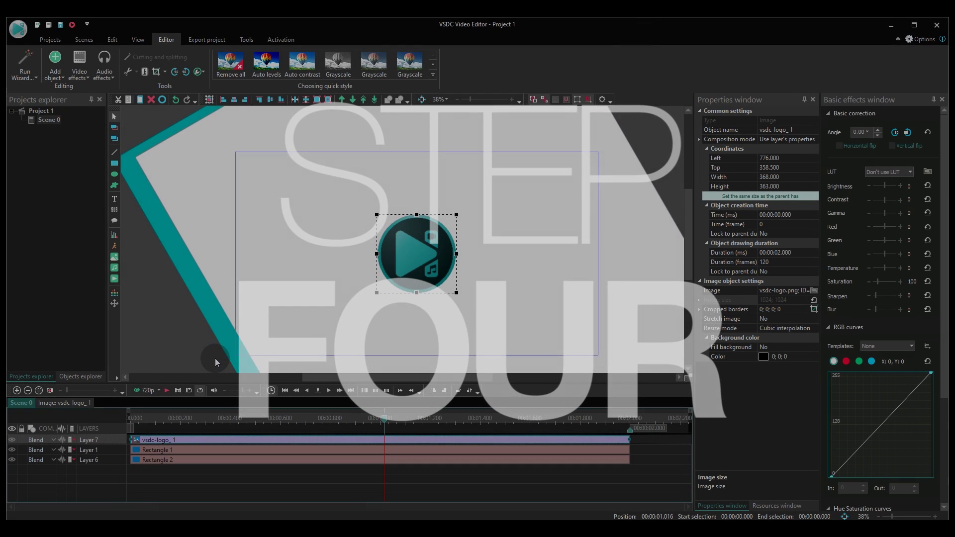
Scrub the timeline preview between about 0.58 and 0.43 seconds to check the animation.
{"action": "left_click", "coordinate": [215, 358]}
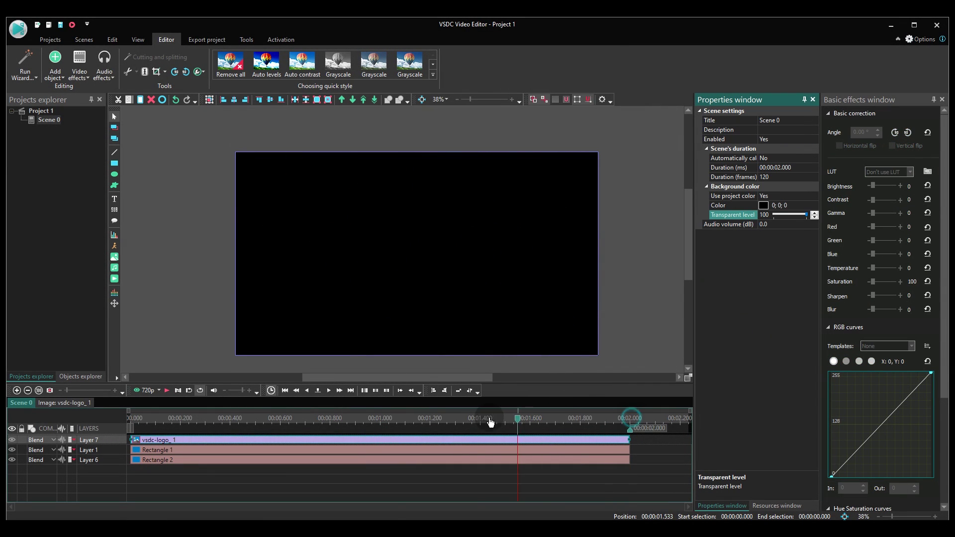
{"action": "left_click", "coordinate": [357, 422]}
{"action": "left_click", "coordinate": [278, 422]}
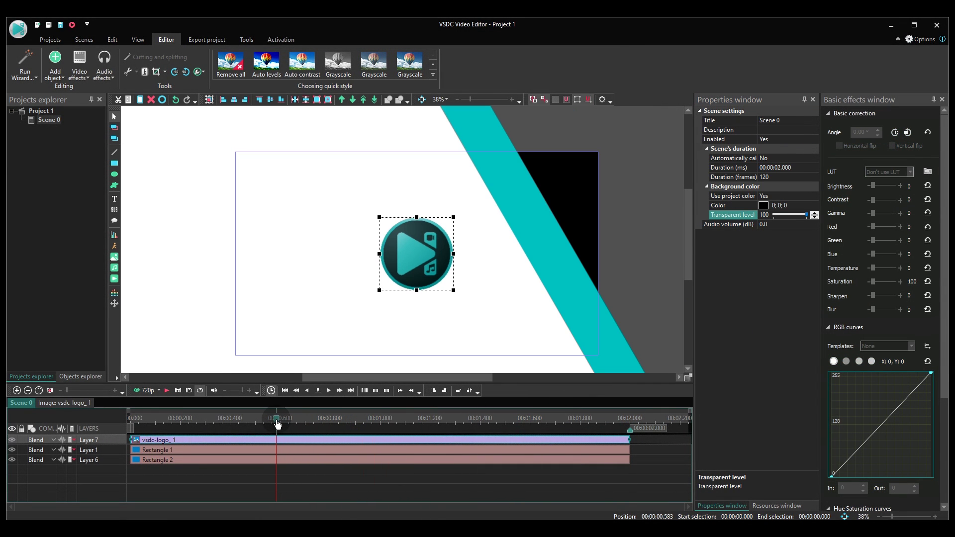
{"action": "left_click", "coordinate": [241, 423]}
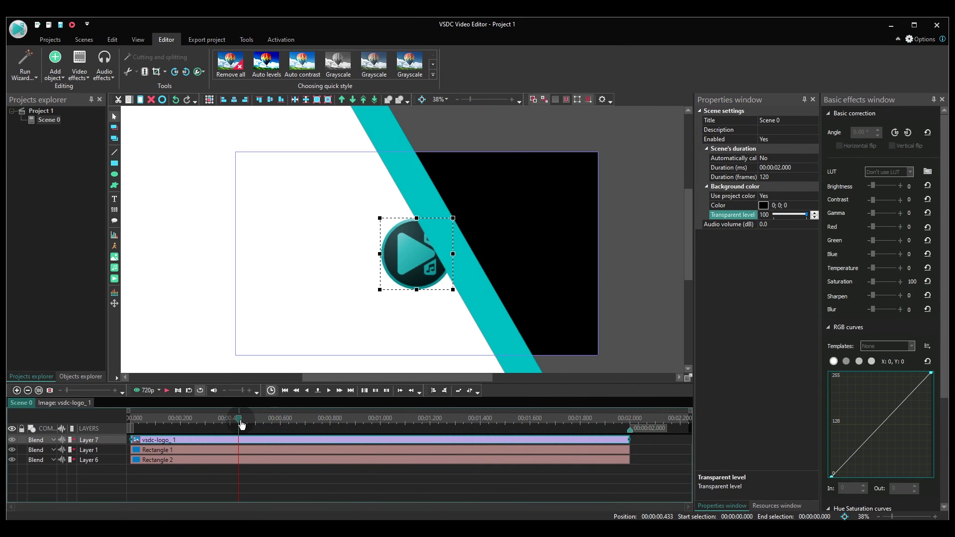
Set the Project 1 background color's transparent level to 0 for a fully transparent background.
{"action": "left_click", "coordinate": [37, 115]}
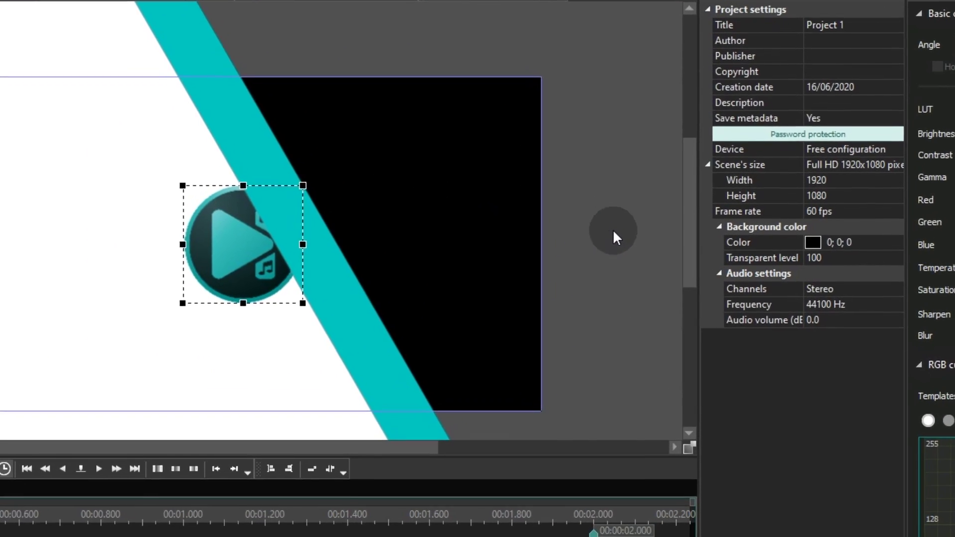
{"action": "left_click", "coordinate": [884, 255]}
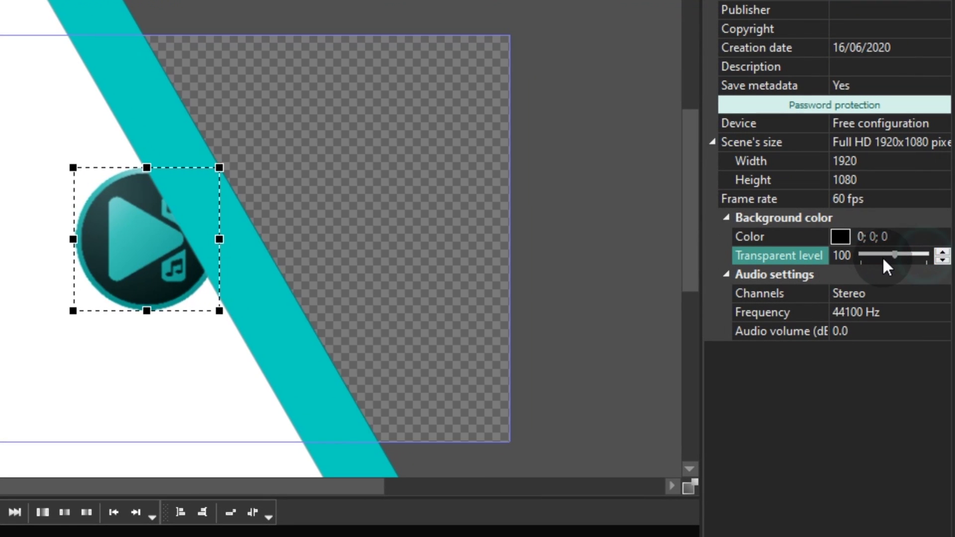
{"action": "left_click", "coordinate": [879, 256]}
{"action": "left_click_drag", "start_coordinate": [867, 257], "coordinate": [856, 257]}
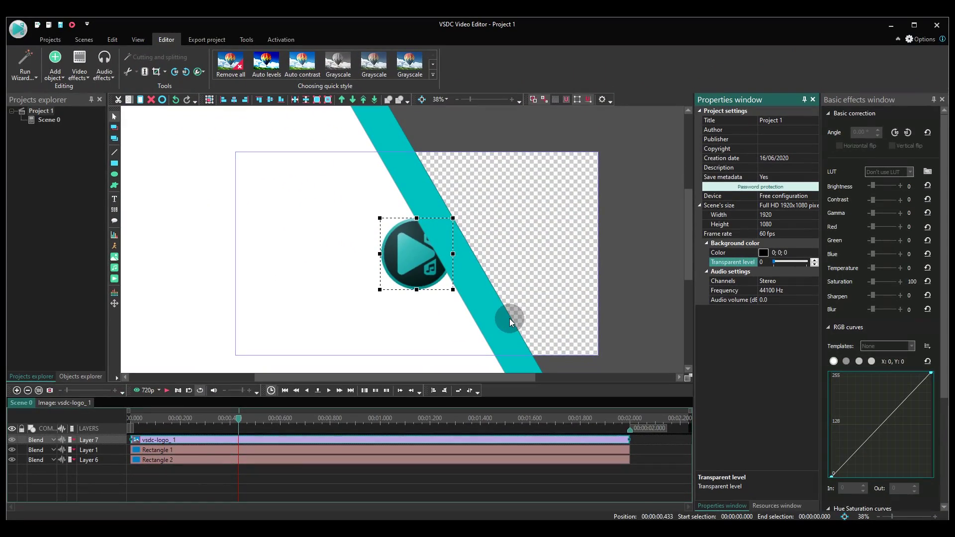
Play the whole animation from the start, then go to the Export project tab.
{"action": "left_click", "coordinate": [178, 284]}
{"action": "key", "text": "space"}
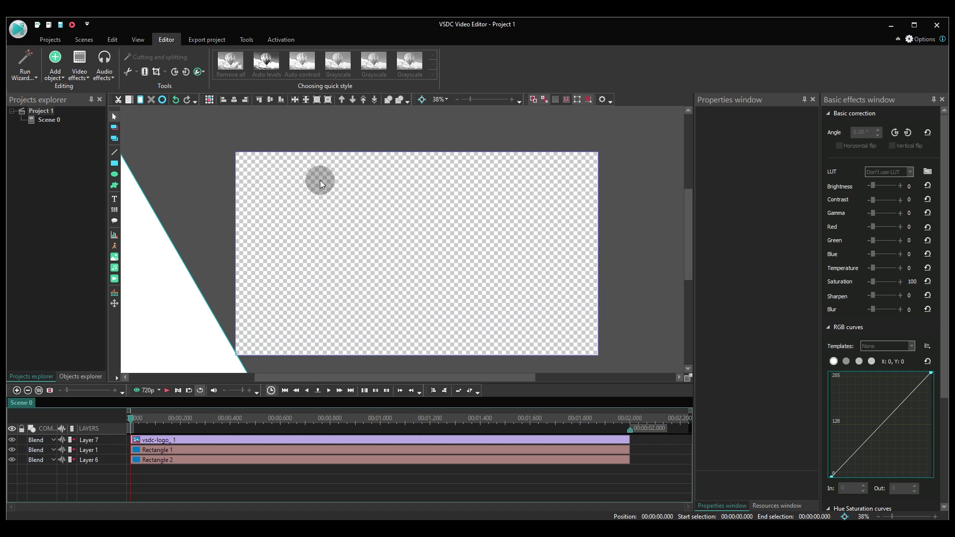
{"action": "left_click", "coordinate": [206, 40]}
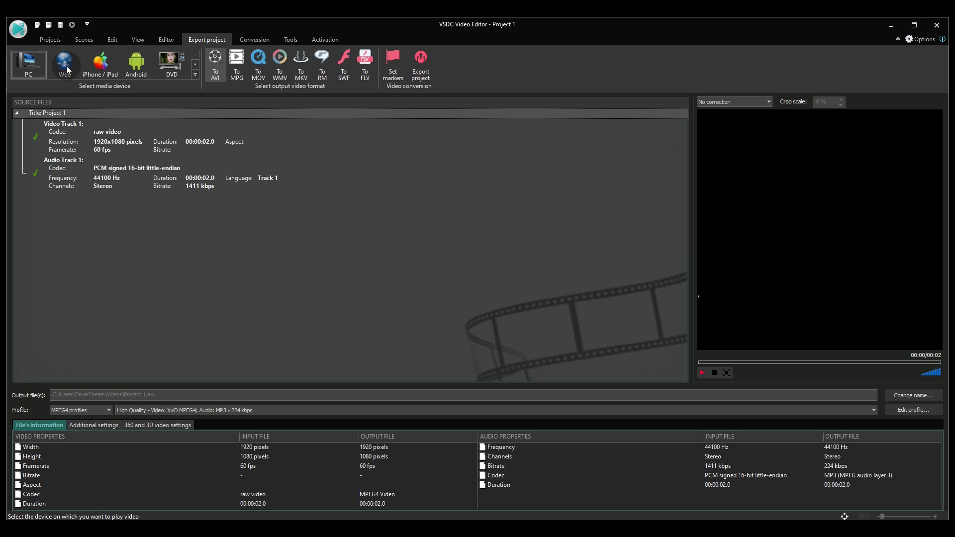
Choose MOV as the output format and bring up the export profile editor.
{"action": "left_click", "coordinate": [269, 80]}
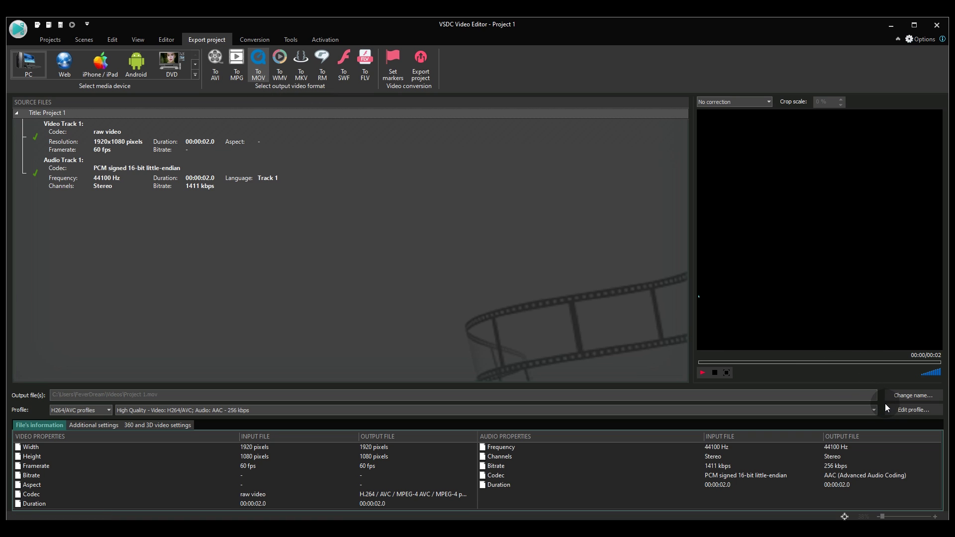
{"action": "left_click", "coordinate": [902, 410]}
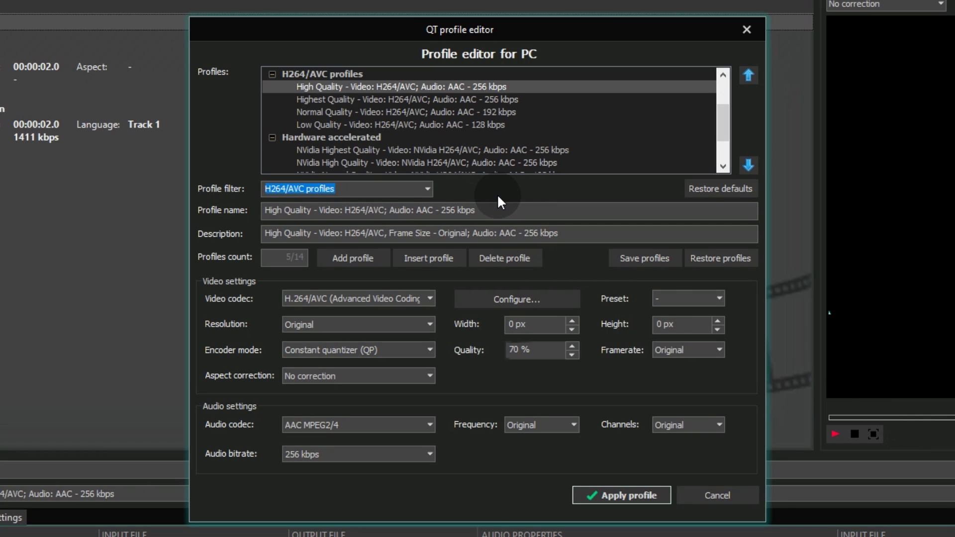
Base the profile on High Quality, use the PNG lossless codec at 100% quality, and apply it.
{"action": "left_click", "coordinate": [391, 99]}
{"action": "left_click", "coordinate": [393, 87]}
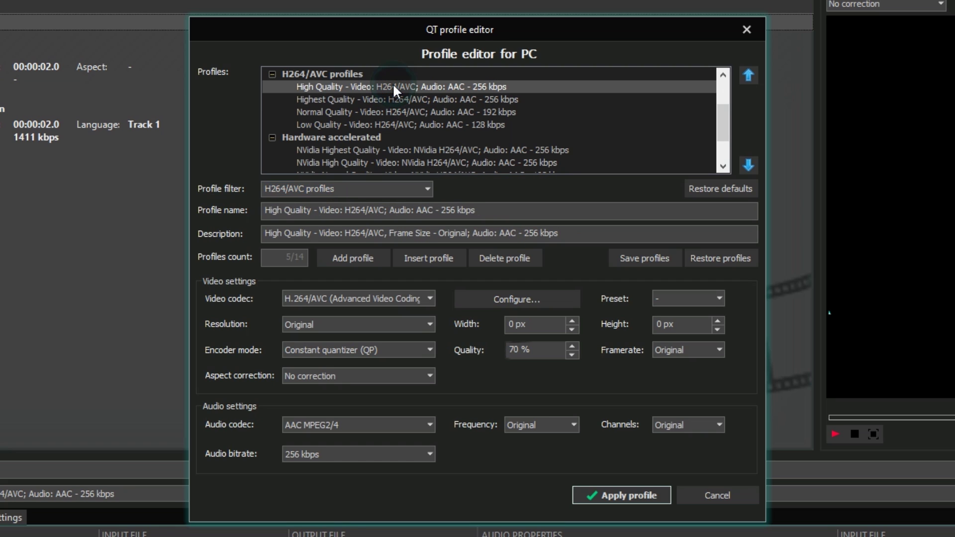
{"action": "left_click", "coordinate": [430, 298]}
{"action": "left_click", "coordinate": [419, 309]}
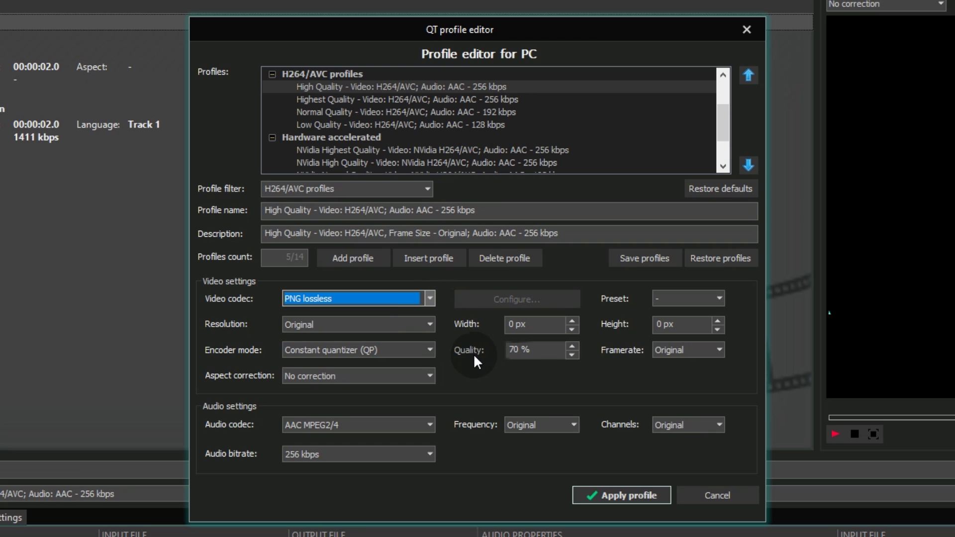
{"action": "left_click_drag", "start_coordinate": [542, 348], "coordinate": [482, 350]}
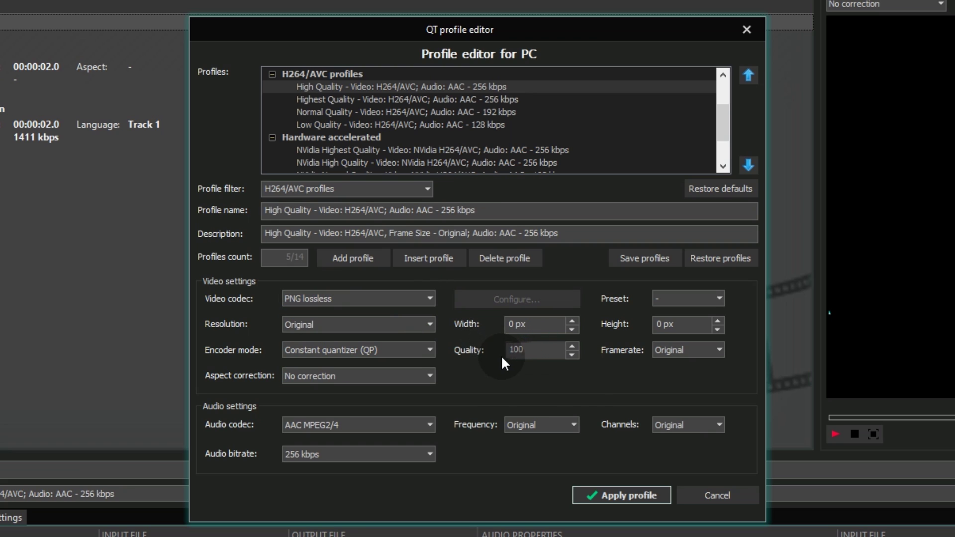
{"action": "left_click", "coordinate": [646, 493]}
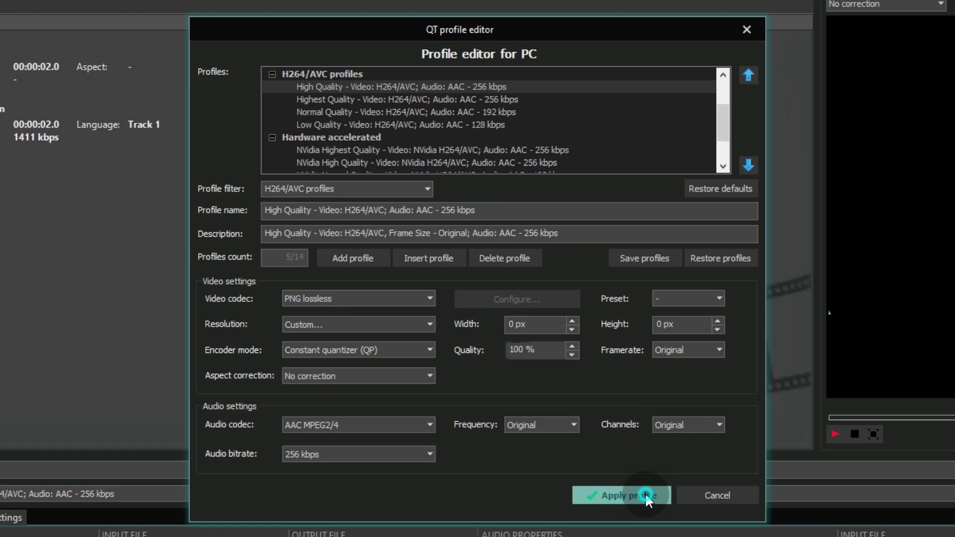